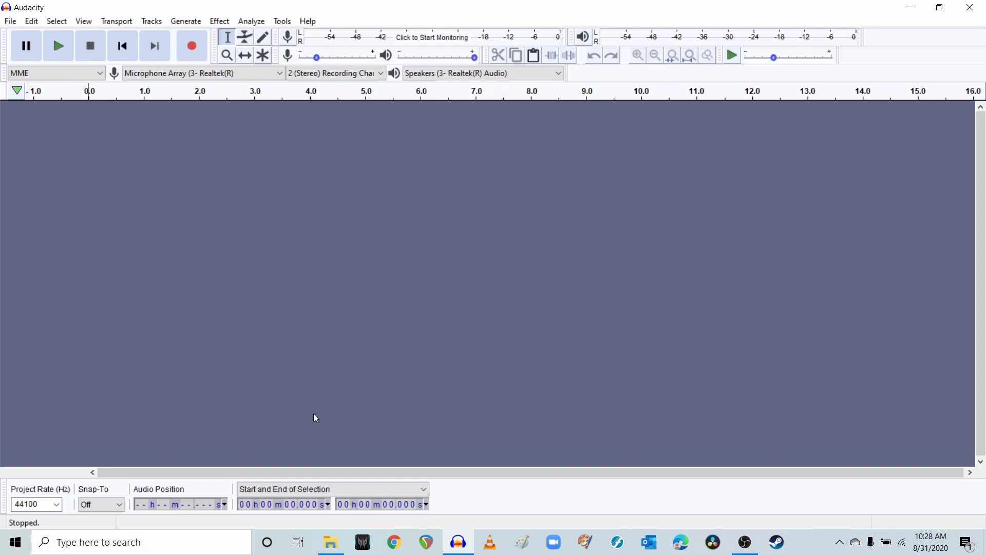
# Import the four recordings Ode to Joy 1 through 4 from the Audio folder inside Videos > Ode to Joy into the Audacity project.
pyautogui.click(331, 542)
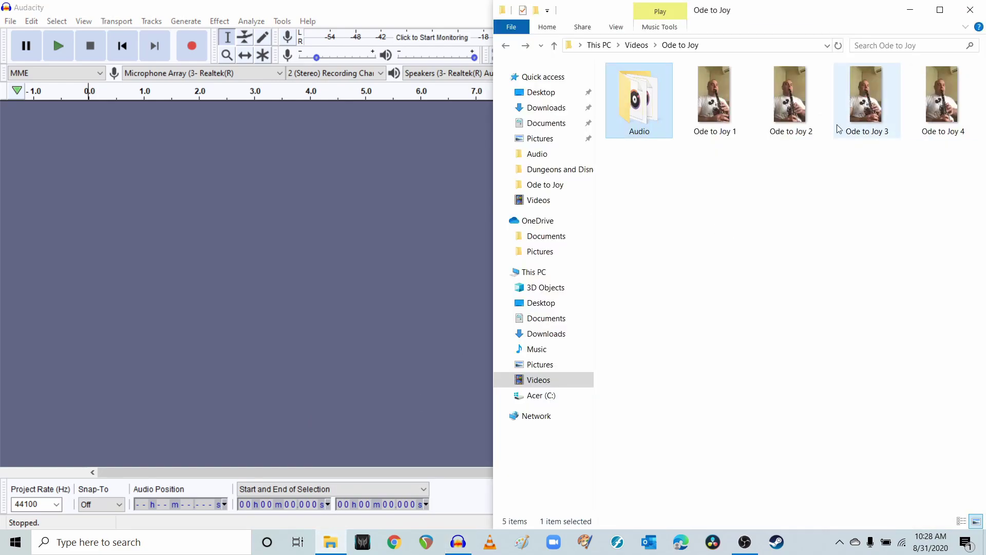
pyautogui.doubleClick(633, 108)
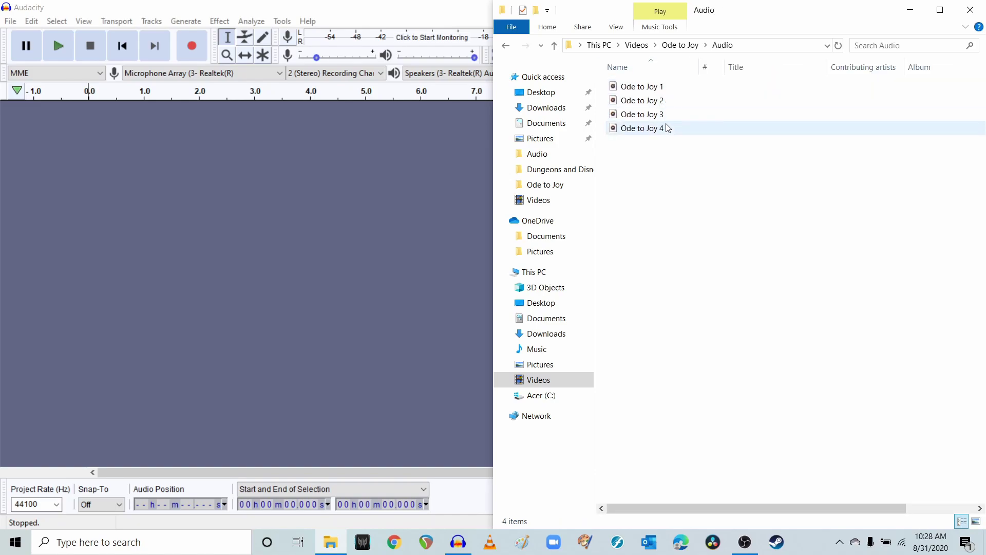
pyautogui.click(677, 87)
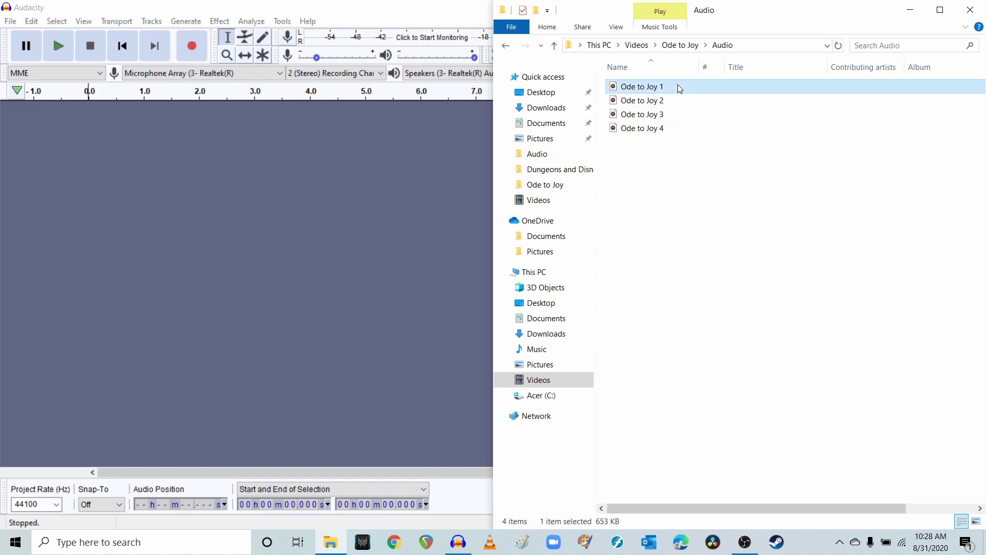
pyautogui.keyDown('shift'); pyautogui.click(667, 131); pyautogui.keyUp('shift')
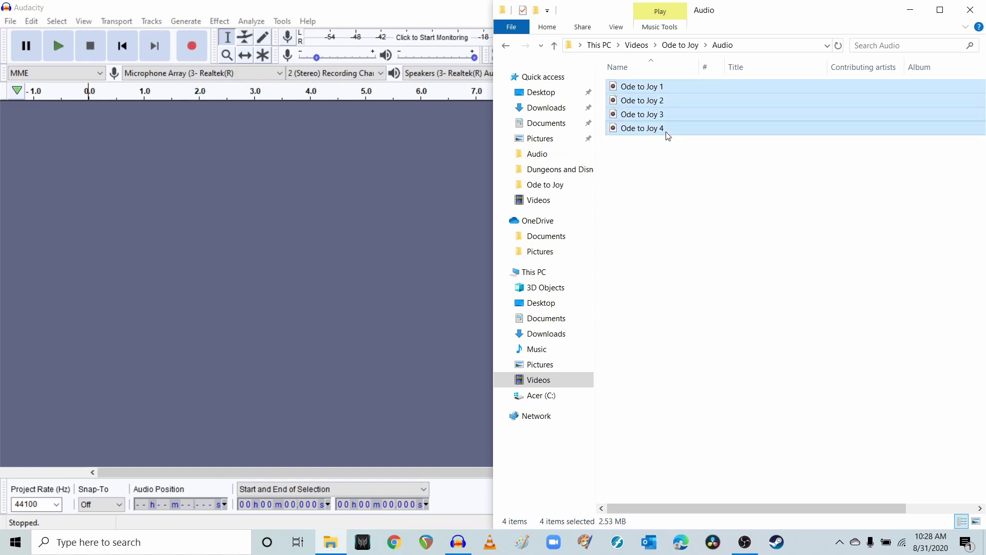
pyautogui.moveTo(668, 136); pyautogui.dragTo(332, 256)
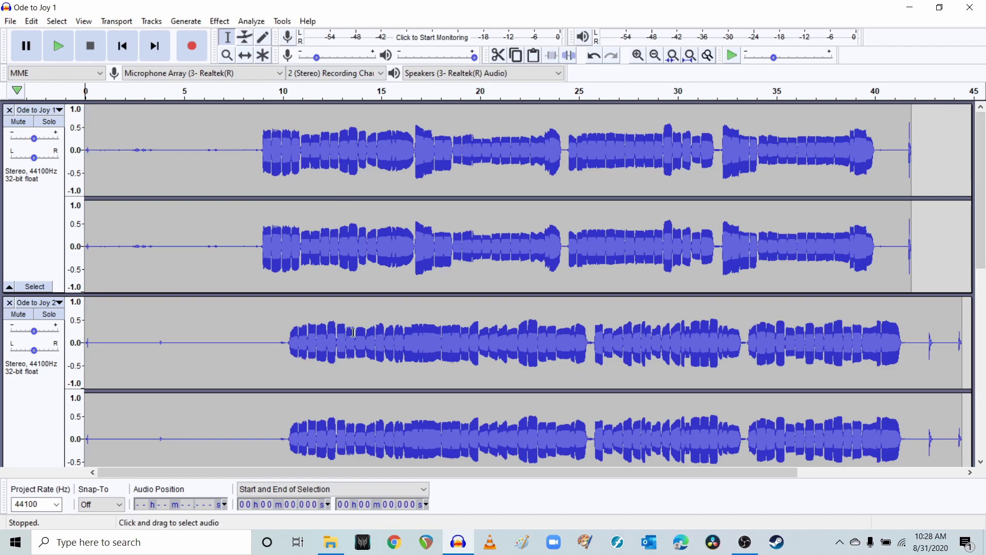
# Reduce the heights of all four tracks so they fit in the project window together.
pyautogui.moveTo(983, 151)
pyautogui.mouseDown()
pyautogui.moveTo(984, 348)
pyautogui.moveTo(984, 134)
pyautogui.mouseUp()
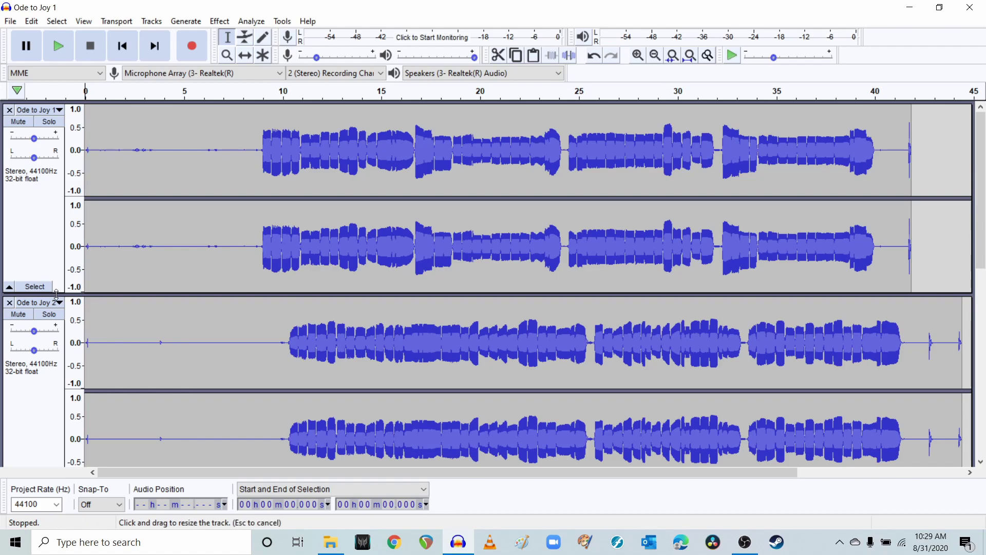
pyautogui.moveTo(56, 294); pyautogui.dragTo(55, 196)
pyautogui.moveTo(60, 389); pyautogui.dragTo(52, 273)
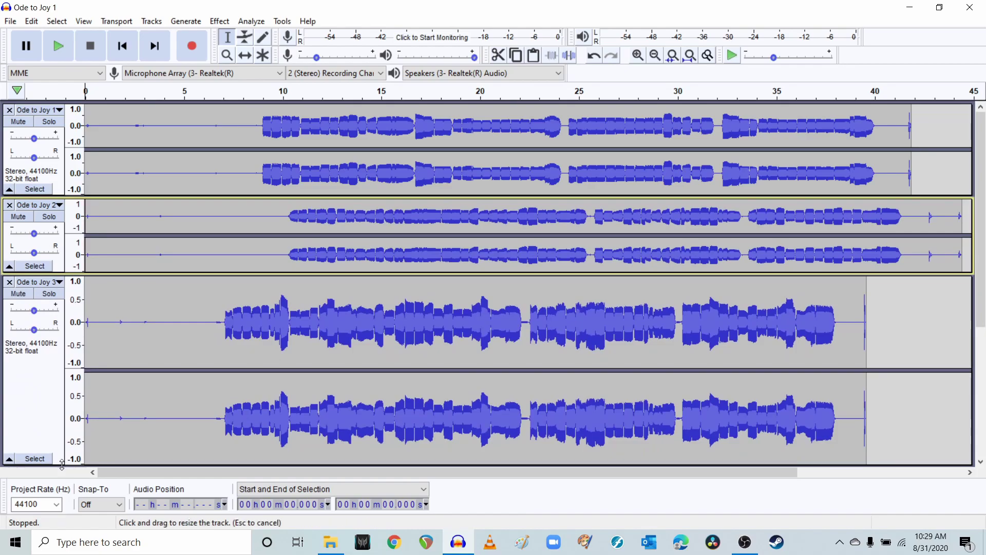
pyautogui.moveTo(61, 465); pyautogui.dragTo(57, 329)
pyautogui.scroll(-3, 53, 344)
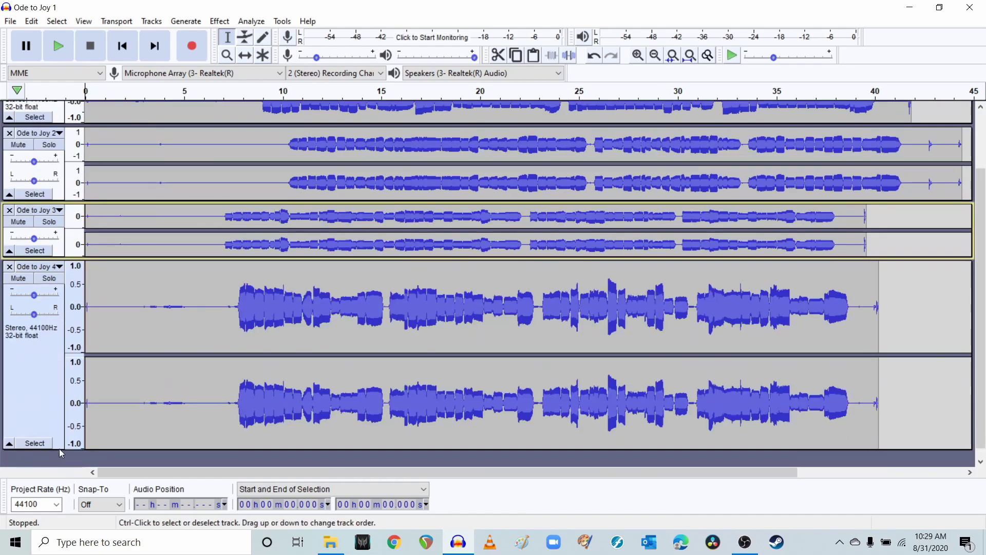
pyautogui.moveTo(60, 448); pyautogui.dragTo(47, 355)
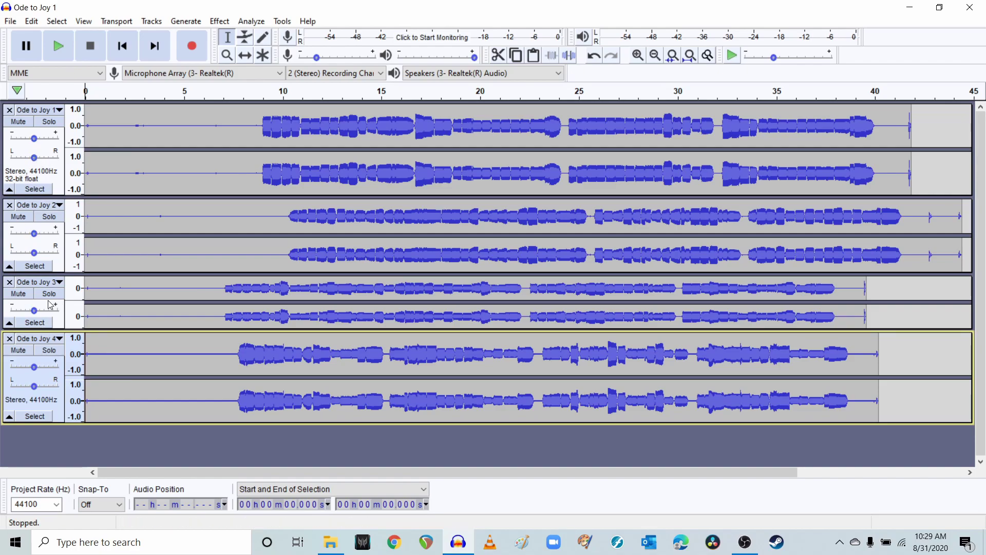
pyautogui.moveTo(59, 329); pyautogui.dragTo(59, 360)
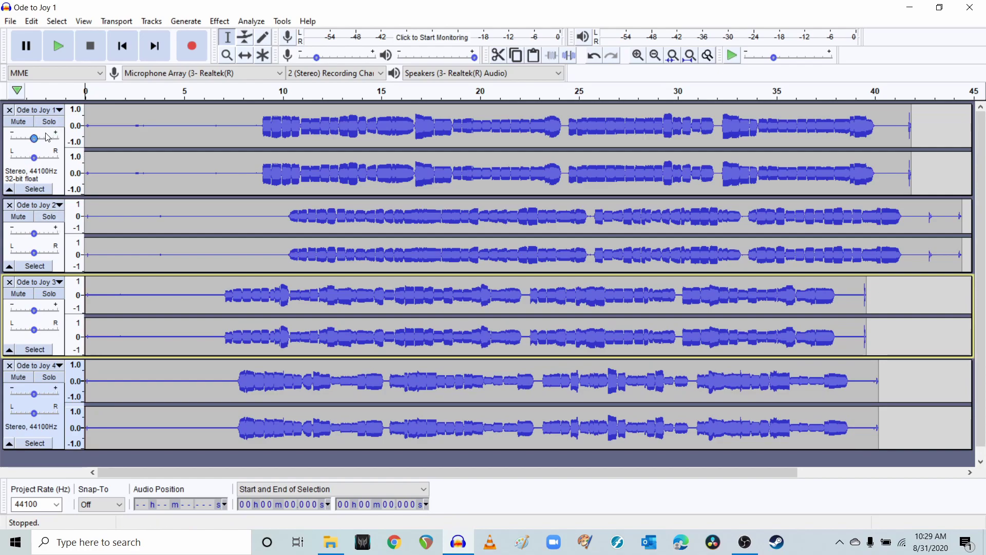
# Lower the gain of all four Ode to Joy tracks by a similar small amount.
pyautogui.moveTo(37, 138); pyautogui.dragTo(23, 143)
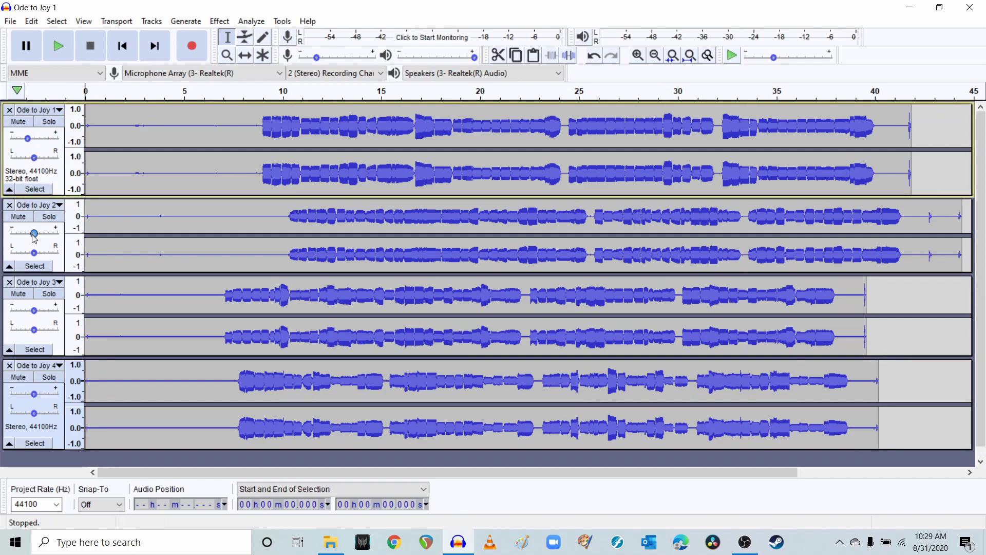
pyautogui.moveTo(31, 234); pyautogui.dragTo(21, 238)
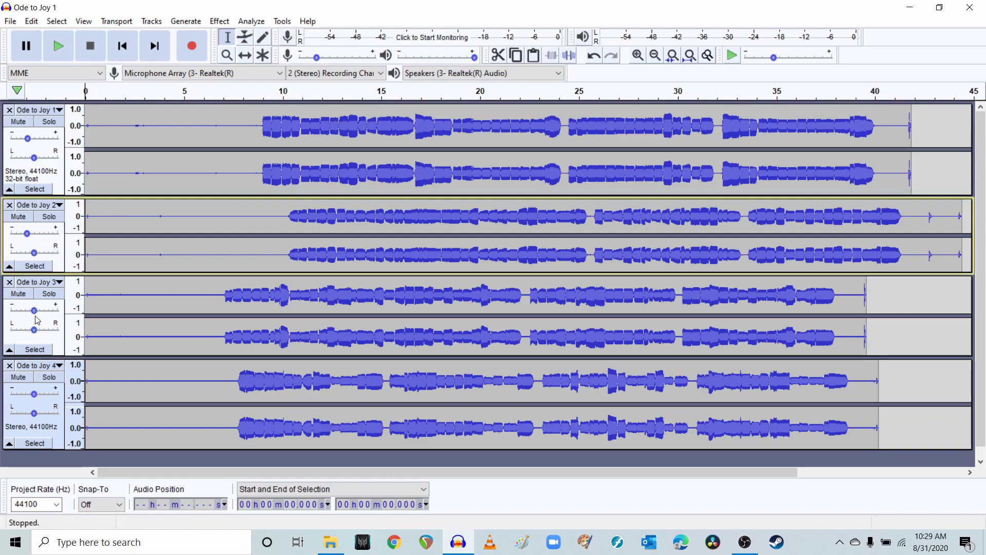
pyautogui.moveTo(36, 316); pyautogui.dragTo(29, 314)
pyautogui.moveTo(32, 394); pyautogui.dragTo(23, 399)
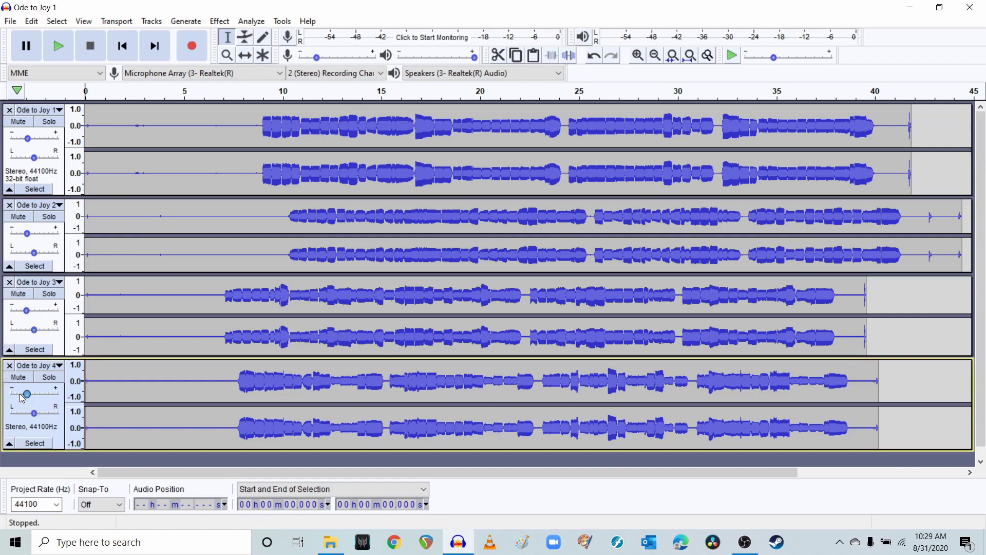
# Play the mix from about 7.1 s to hear how the tracks line up, and stop playback.
pyautogui.click(226, 146)
pyautogui.press('space')
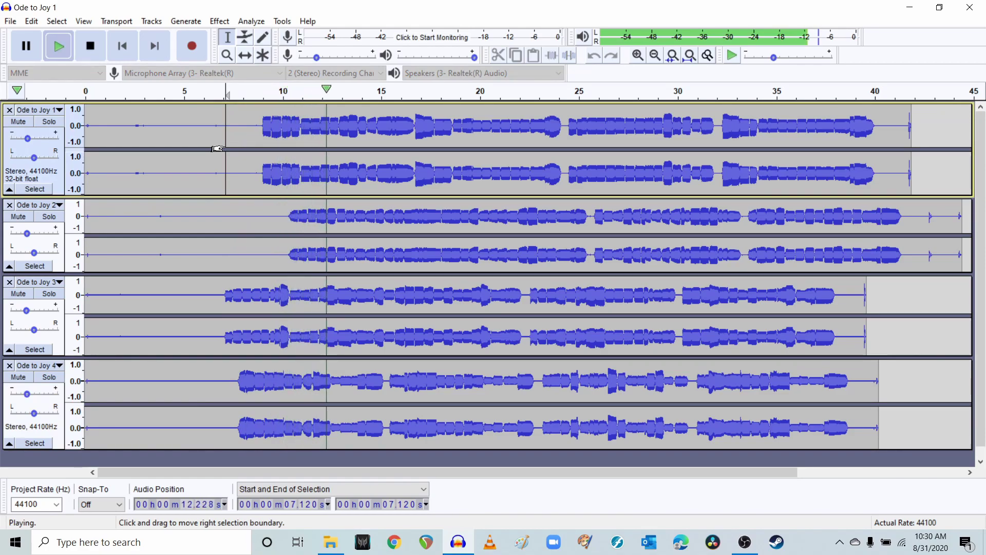
pyautogui.press('space')
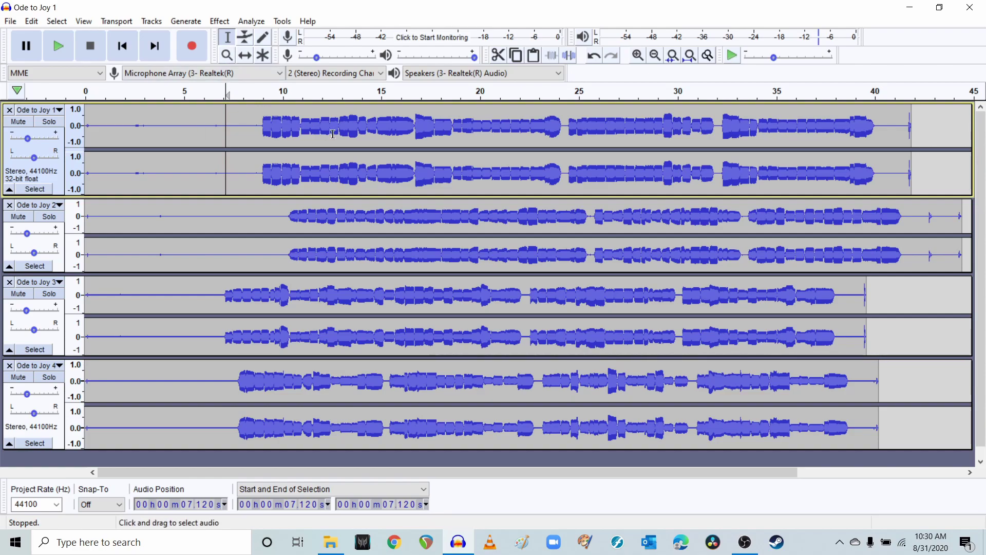
# Delete the silent lead-in of Ode to Joy 1, from the start to about 8.7 s.
pyautogui.click(263, 55)
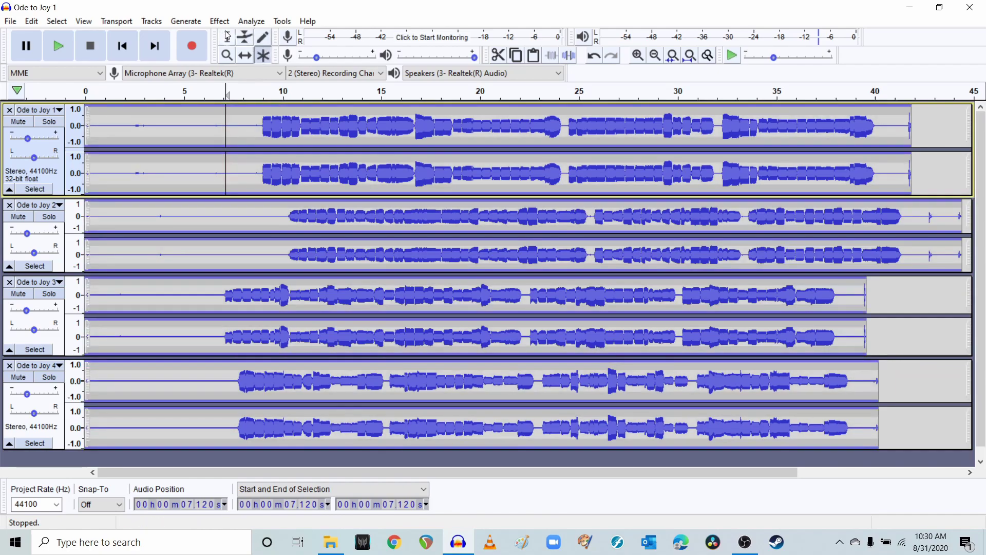
pyautogui.click(226, 37)
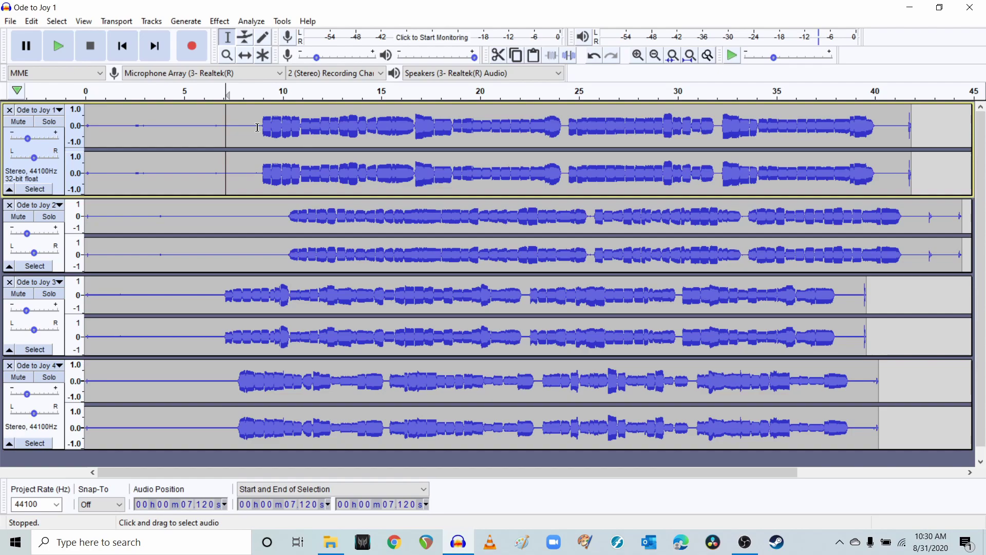
pyautogui.moveTo(257, 127); pyautogui.dragTo(23, 108)
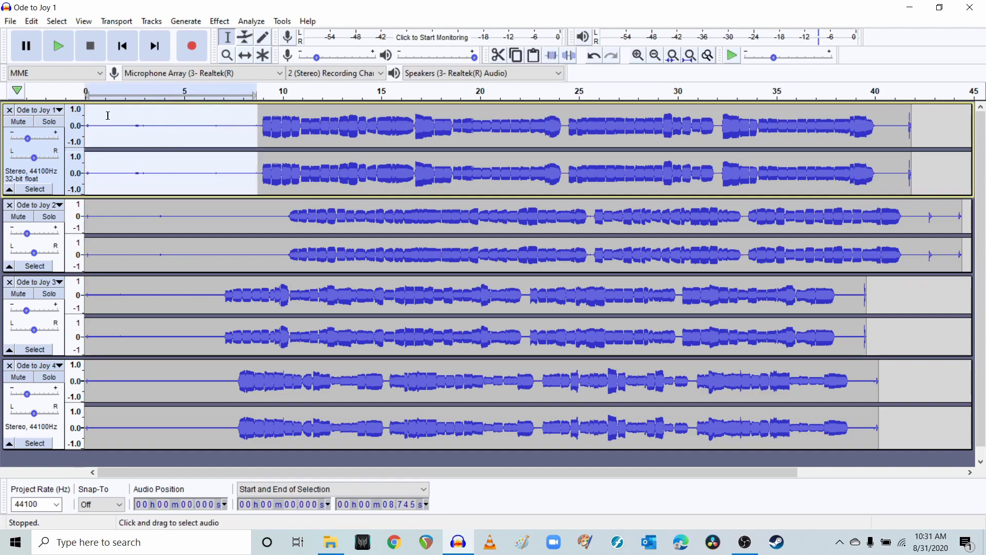
pyautogui.press('Delete')
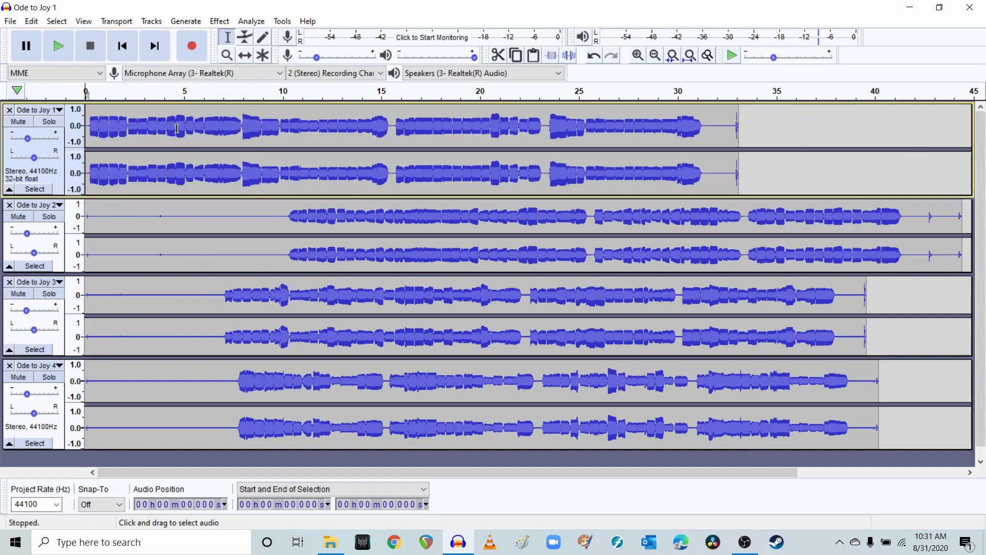
# Delete the silent lead-in of Ode to Joy 2, from the start to just before its first note.
pyautogui.moveTo(279, 209); pyautogui.dragTo(104, 223)
pyautogui.click(103, 219)
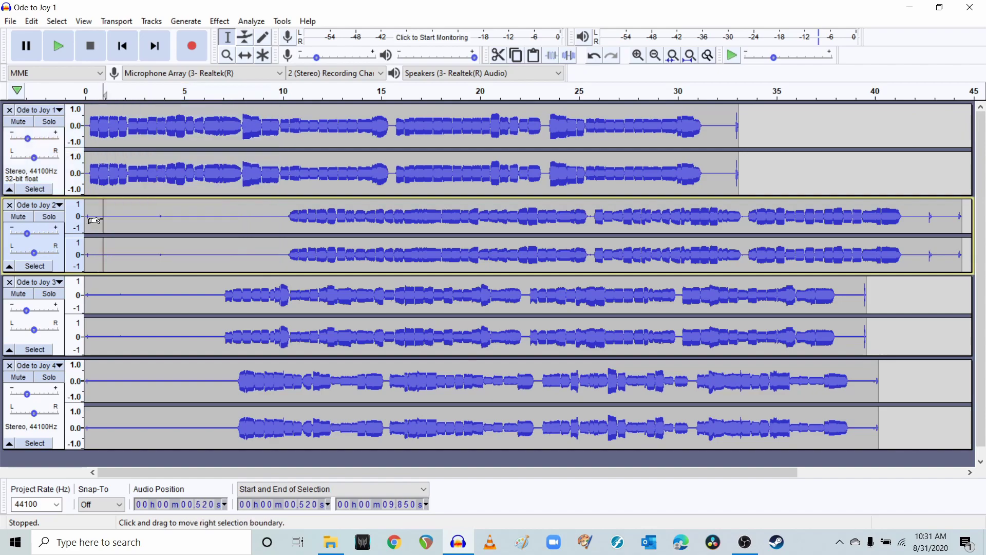
pyautogui.moveTo(275, 216); pyautogui.dragTo(222, 233)
pyautogui.moveTo(284, 214); pyautogui.dragTo(43, 239)
pyautogui.press('Delete')
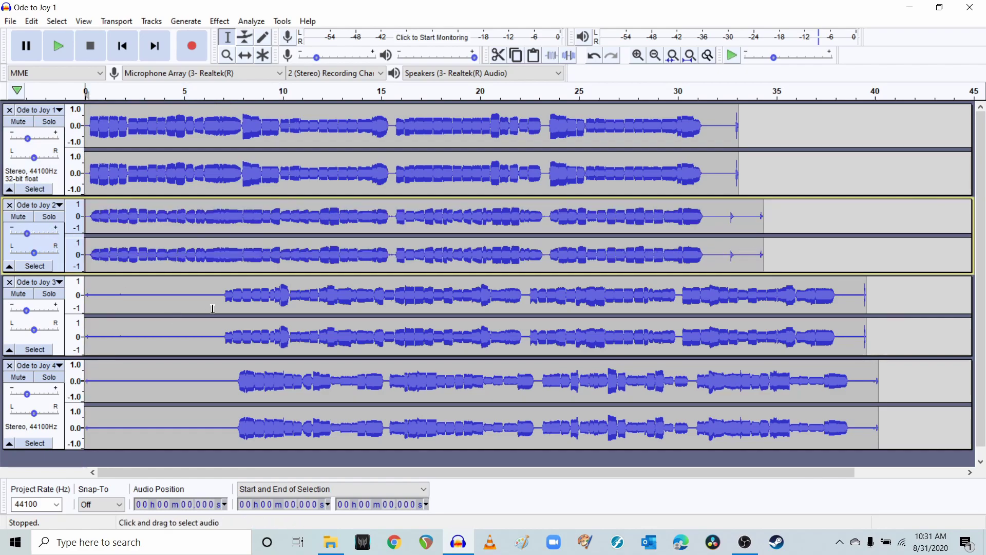
# Delete the silent lead-ins of Ode to Joy 3 and Ode to Joy 4, each up to just before the first note.
pyautogui.moveTo(218, 301); pyautogui.dragTo(36, 331)
pyautogui.press('Delete')
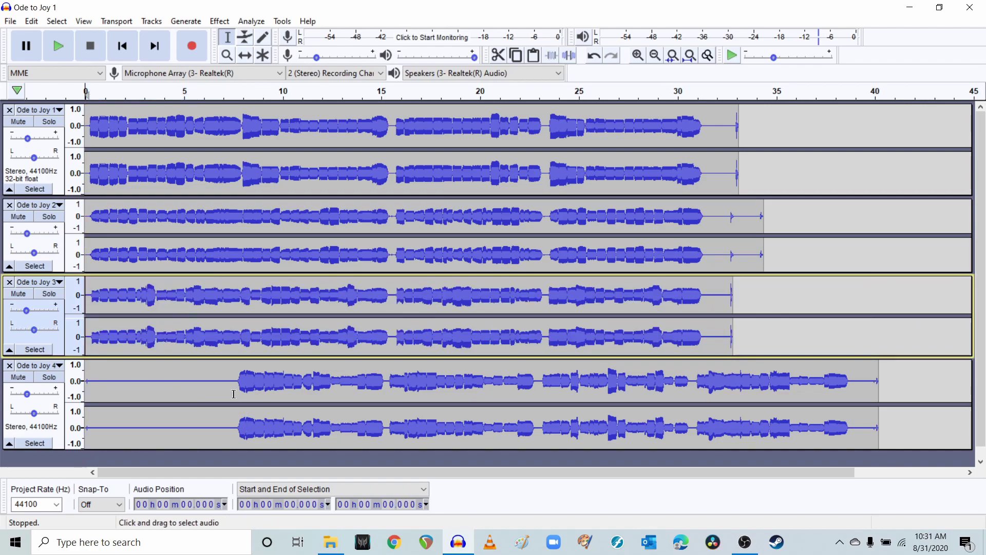
pyautogui.moveTo(234, 393); pyautogui.dragTo(46, 350)
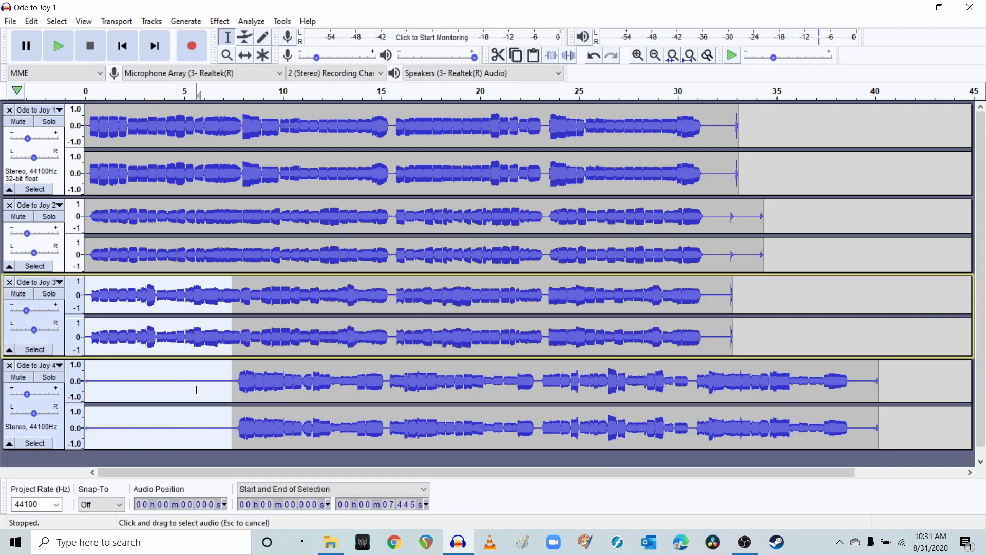
pyautogui.click(197, 390)
pyautogui.moveTo(247, 381); pyautogui.dragTo(121, 380)
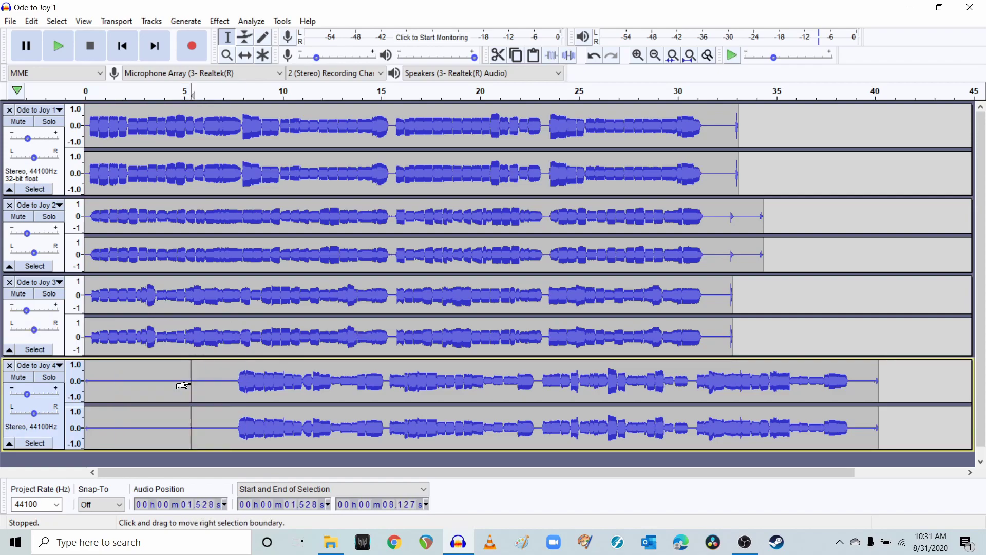
pyautogui.moveTo(231, 383); pyautogui.dragTo(49, 390)
pyautogui.press('Delete')
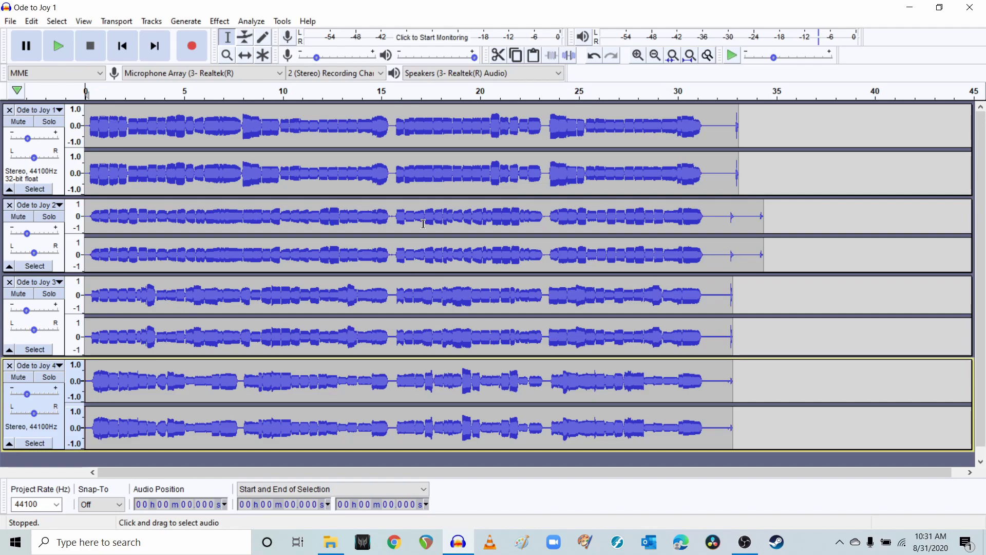
# Play the trimmed tracks together from the beginning to check their synchronisation, and stop playback.
pyautogui.press('space')
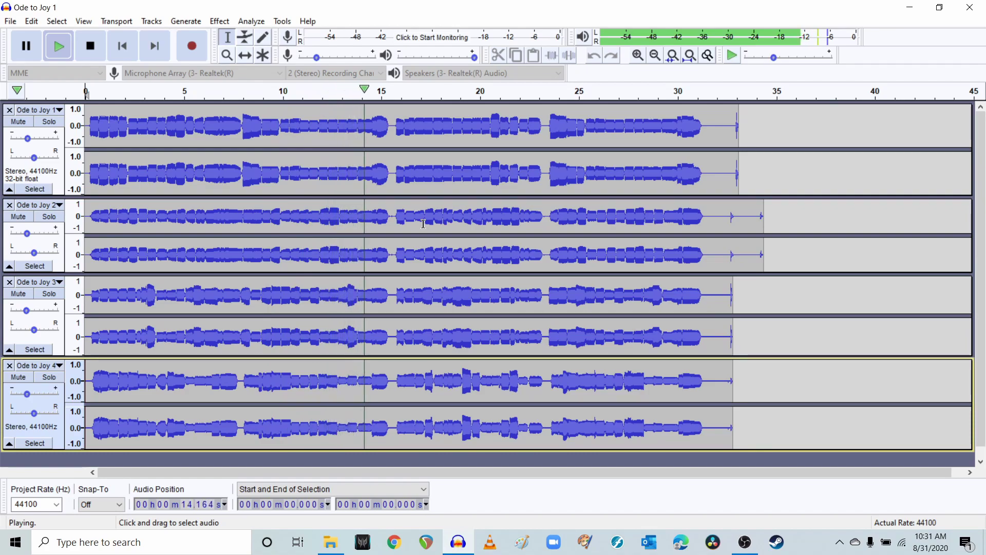
pyautogui.press('space')
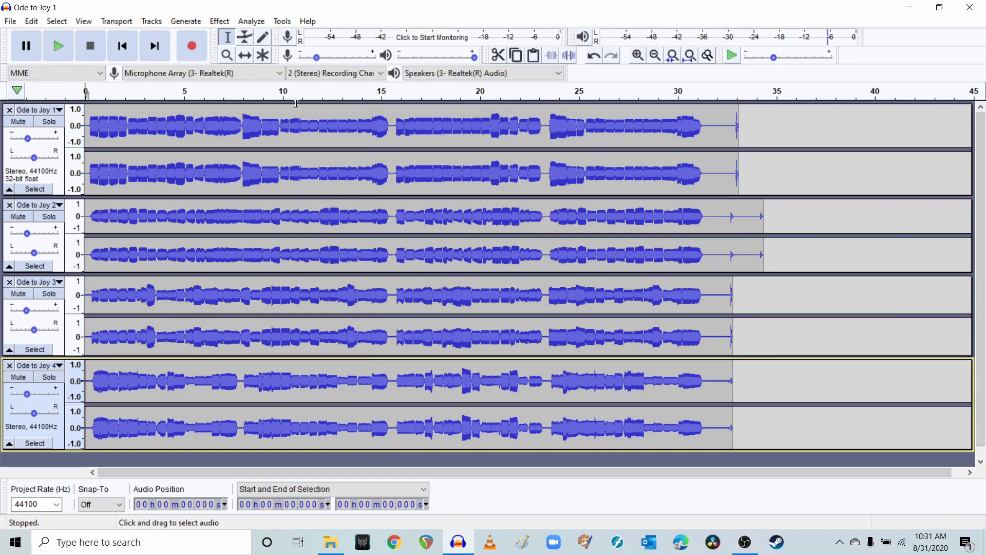
# Use the Time Shift Tool to delay Ode to Joy 1 by about 0.04 s and Ode to Joy 2 slightly, aligning notes in the opening 5.6 s.
pyautogui.moveTo(132, 129); pyautogui.dragTo(9, 396)
pyautogui.click(204, 129)
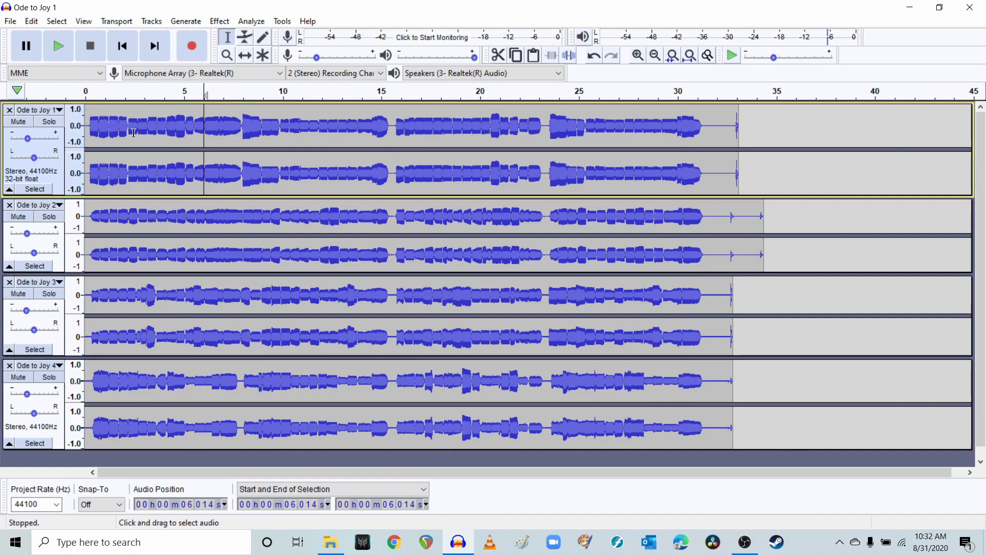
pyautogui.moveTo(134, 132); pyautogui.dragTo(83, 129)
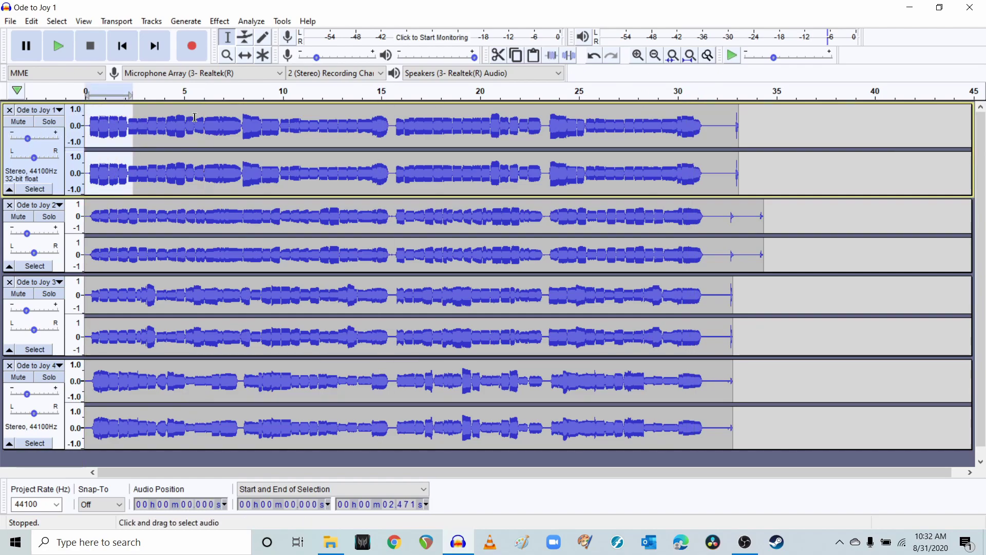
pyautogui.moveTo(195, 117); pyautogui.dragTo(2, 118)
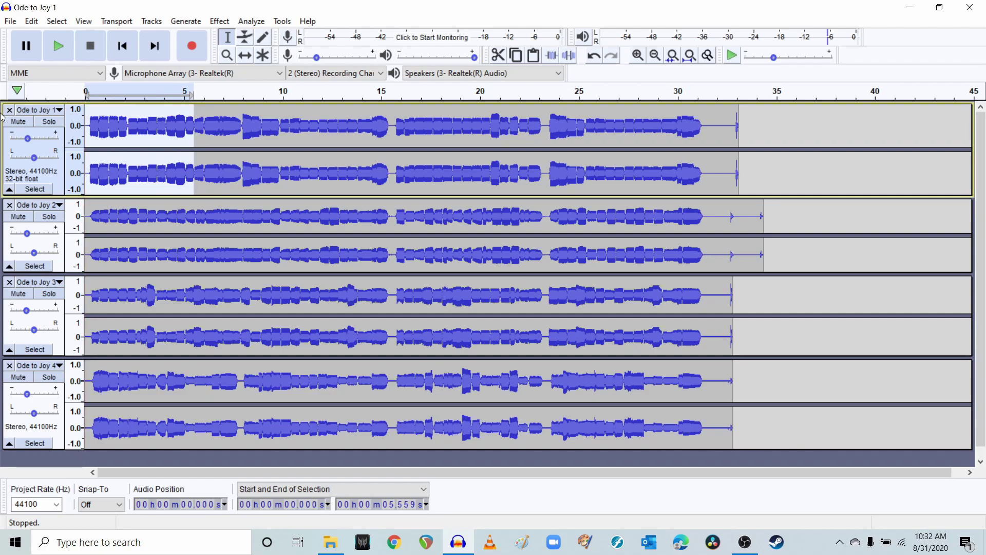
pyautogui.press('space')
pyautogui.hotkey('ctrl', 'e')
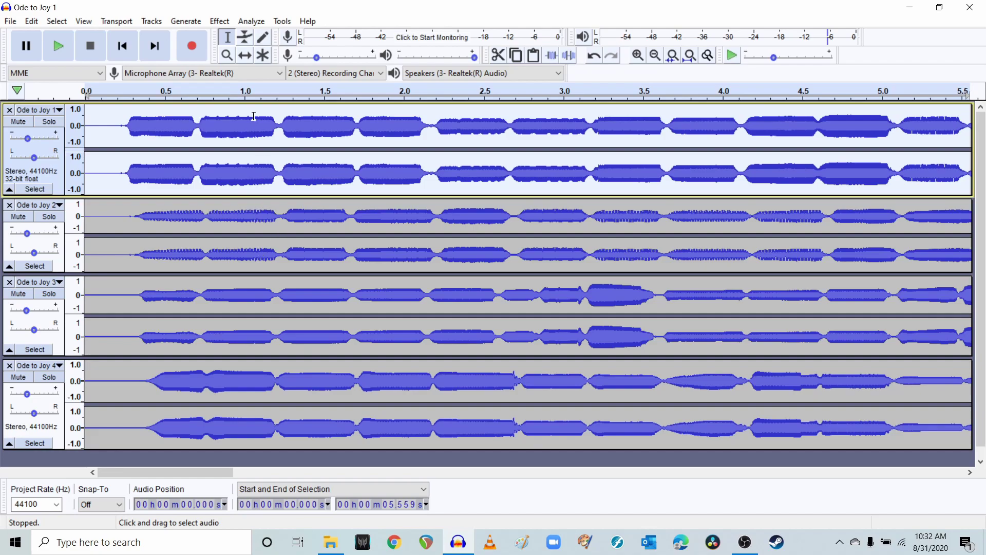
pyautogui.click(245, 56)
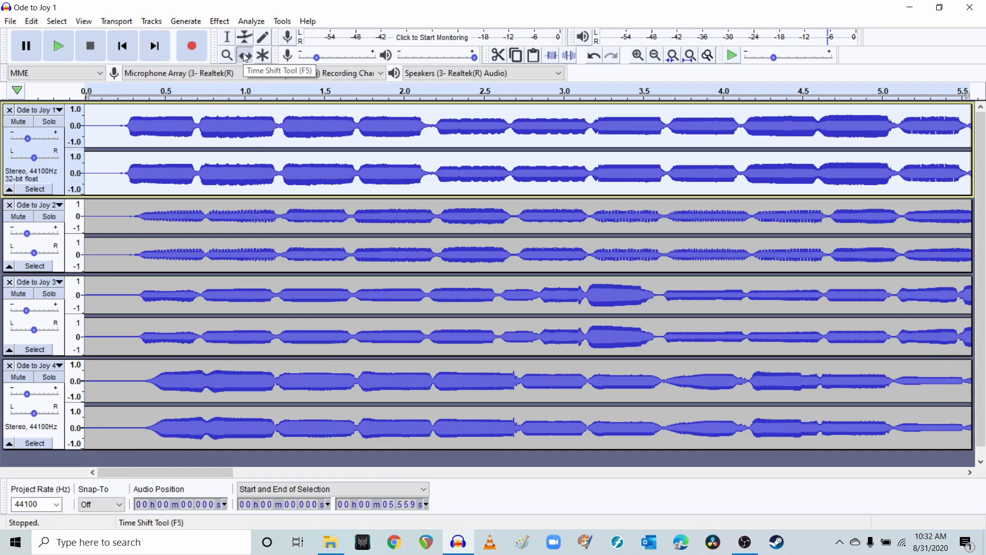
pyautogui.click(198, 261)
pyautogui.moveTo(198, 310); pyautogui.dragTo(191, 122)
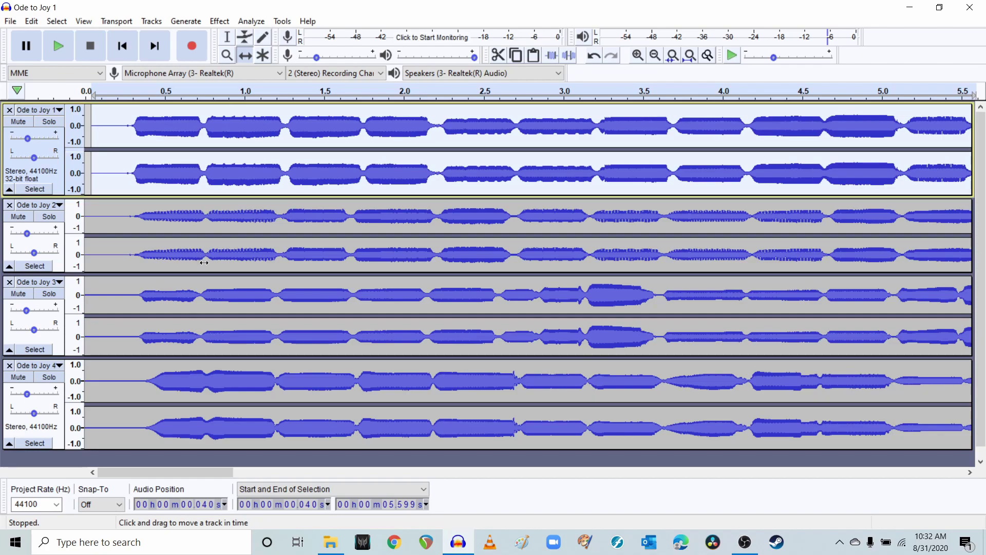
pyautogui.click(204, 306)
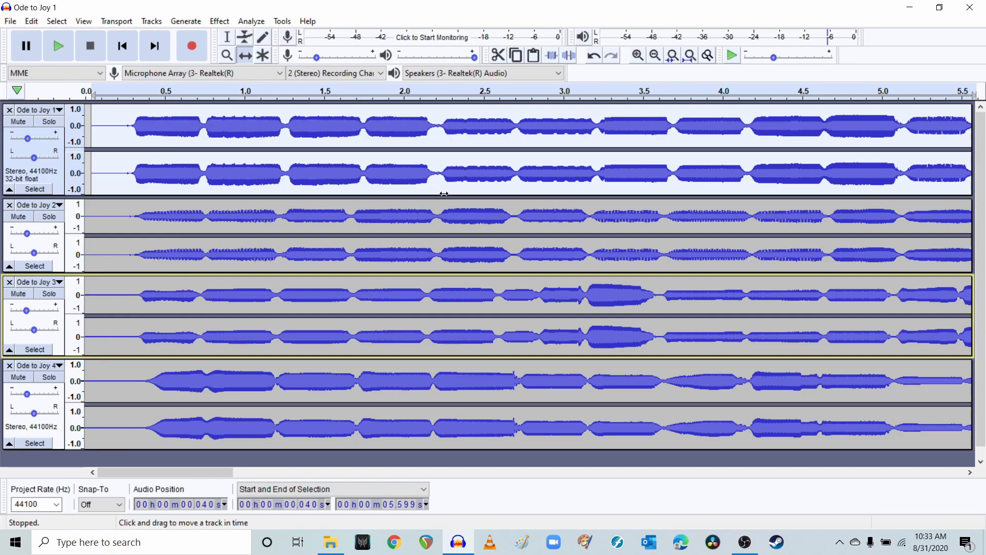
pyautogui.moveTo(446, 207); pyautogui.dragTo(448, 207)
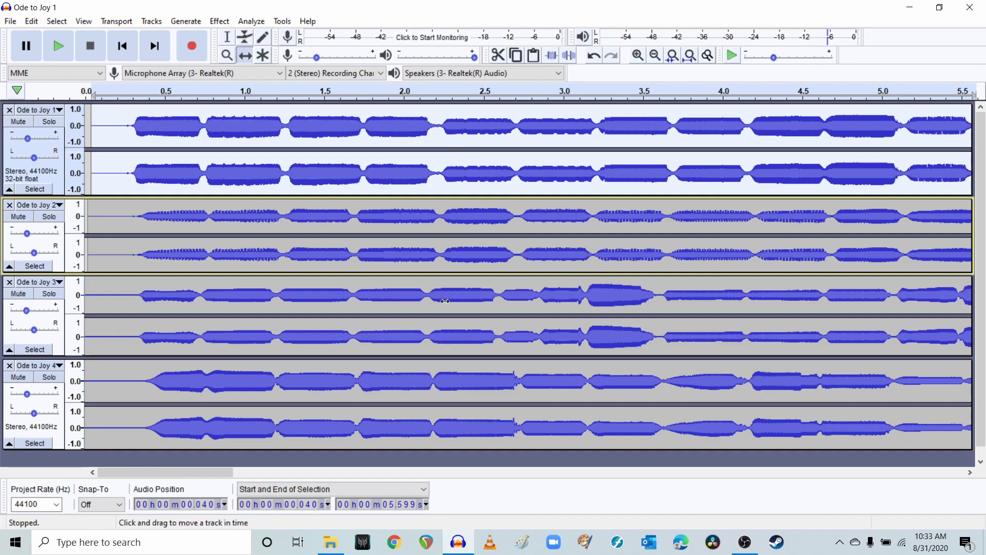
# Time-shift Ode to Joy 2, 3 and 4 until their opening notes line up with Ode to Joy 1, and play the alignment.
pyautogui.moveTo(445, 301); pyautogui.dragTo(459, 301)
pyautogui.moveTo(455, 386); pyautogui.dragTo(463, 386)
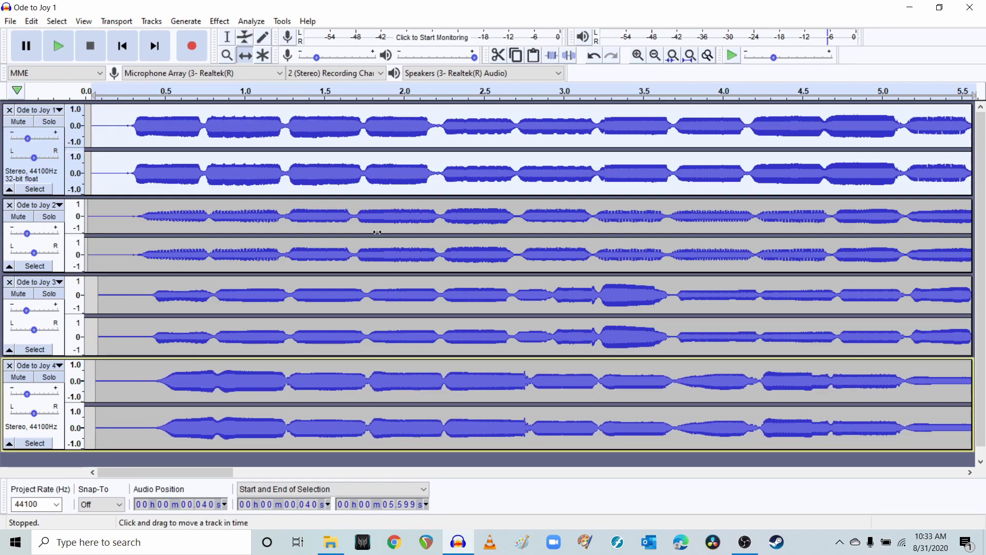
pyautogui.moveTo(366, 210); pyautogui.dragTo(373, 216)
pyautogui.moveTo(364, 216); pyautogui.dragTo(351, 215)
pyautogui.moveTo(386, 245); pyautogui.dragTo(396, 232)
pyautogui.moveTo(402, 289)
pyautogui.mouseDown()
pyautogui.moveTo(405, 306)
pyautogui.moveTo(399, 300)
pyautogui.mouseUp()
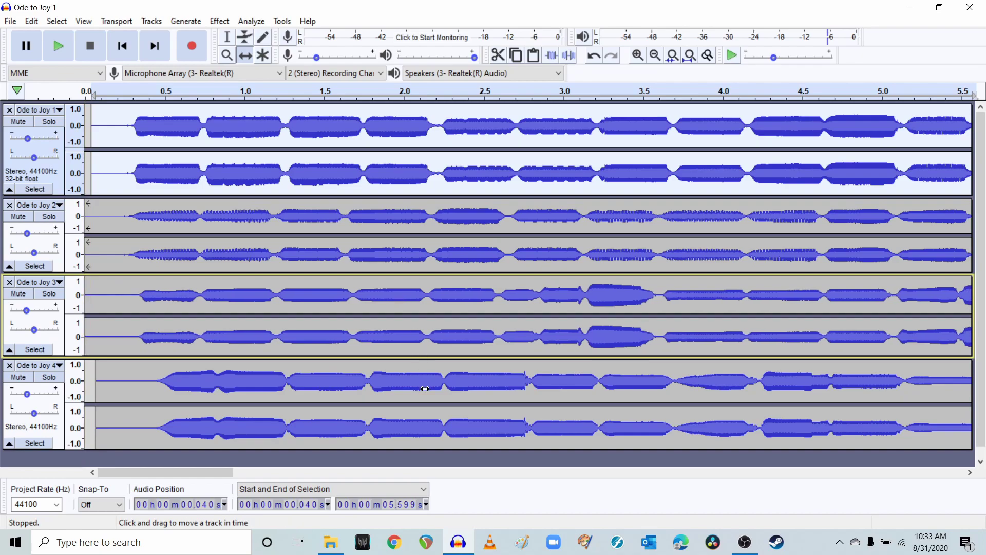
pyautogui.moveTo(425, 388); pyautogui.dragTo(410, 387)
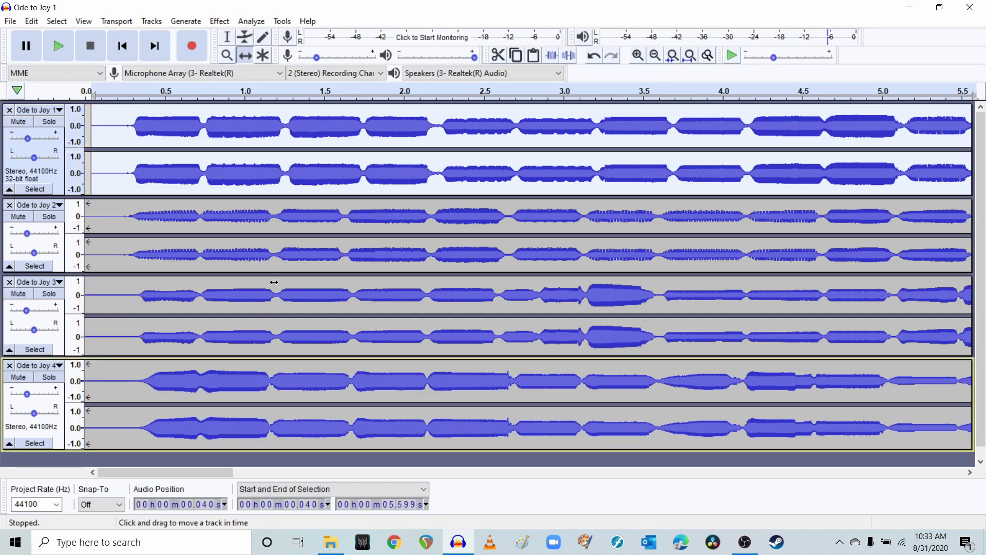
pyautogui.press('space')
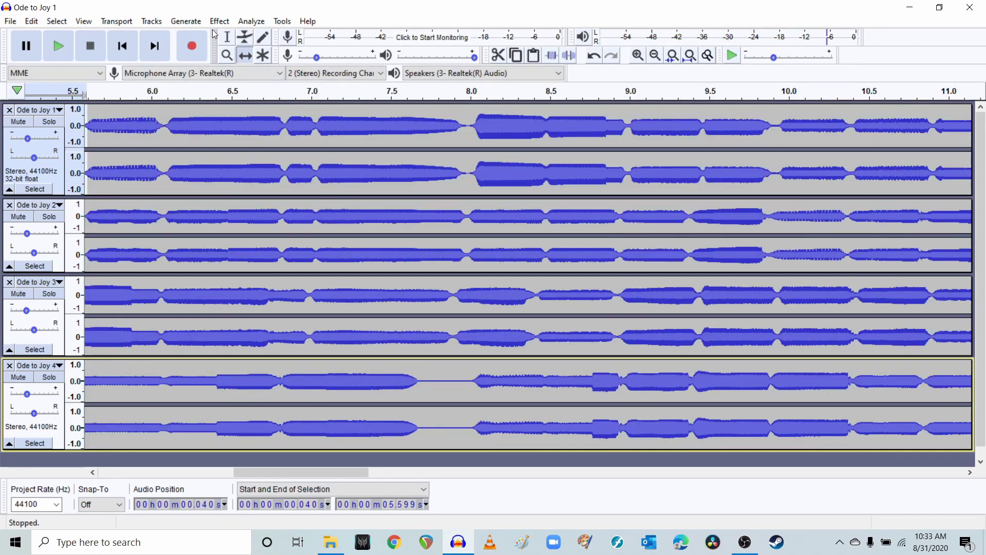
# Delete everything after about 31.5 s from all four tracks, removing the silence and noises following the final note.
pyautogui.click(227, 37)
pyautogui.click(289, 111)
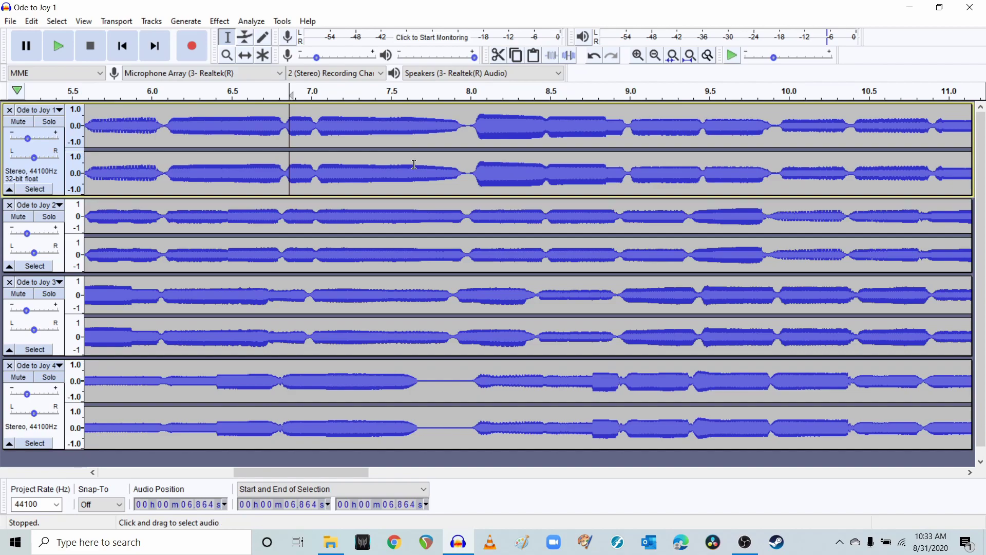
pyautogui.hotkey('ctrl', 'f')
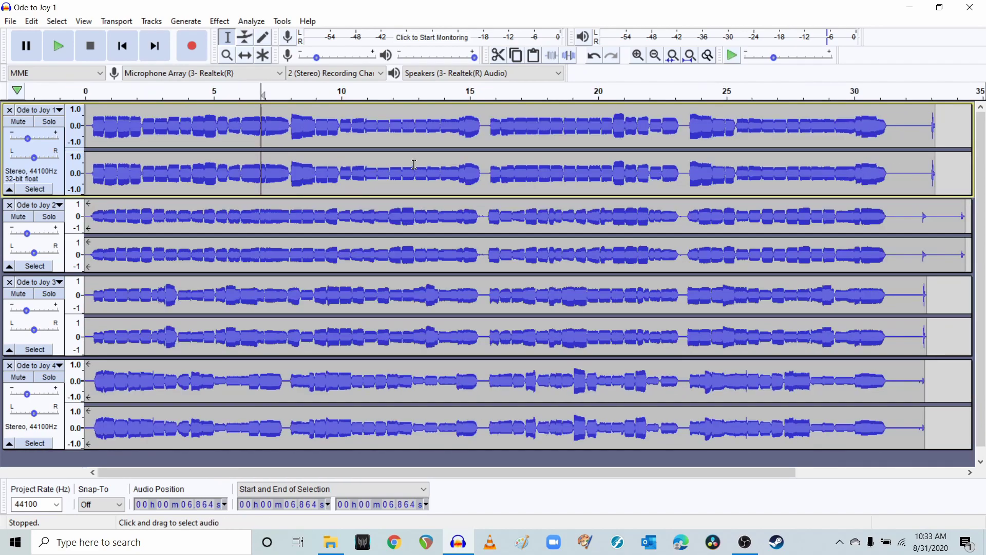
pyautogui.click(893, 113)
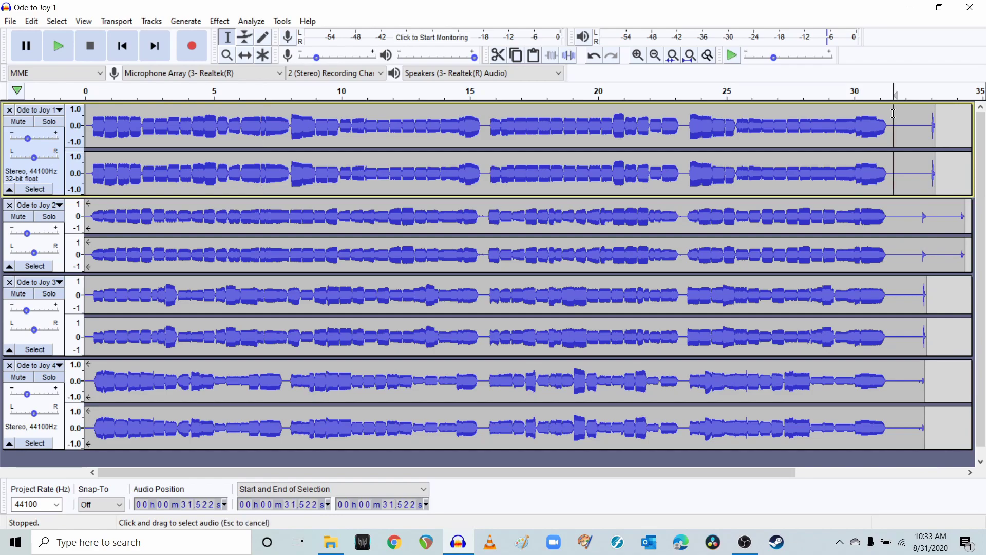
pyautogui.moveTo(893, 137); pyautogui.dragTo(974, 452)
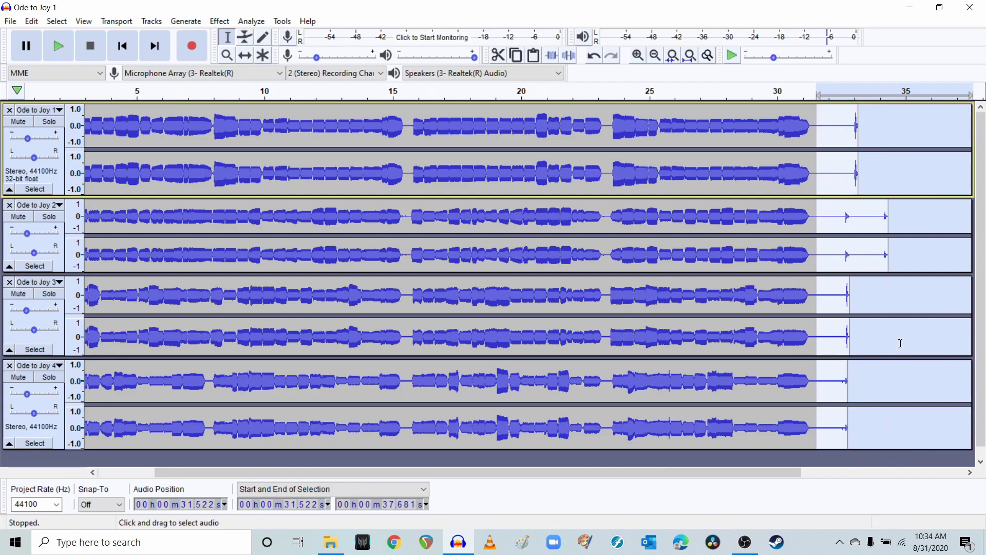
pyautogui.press('Delete')
pyautogui.press('Home')
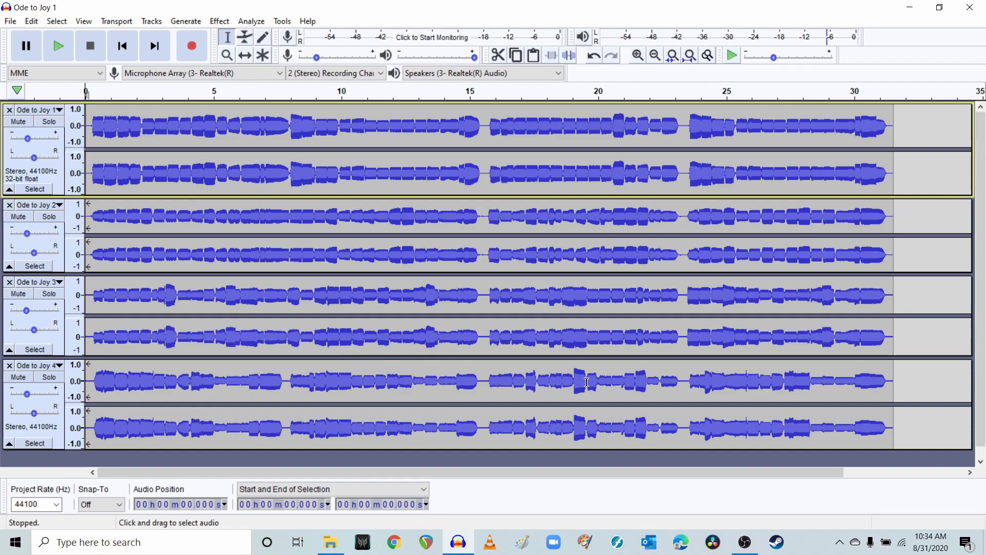
# Try the Reverb effect on the full length of all four tracks, play the result, and undo the effect.
pyautogui.hotkey('ctrl', 'a')
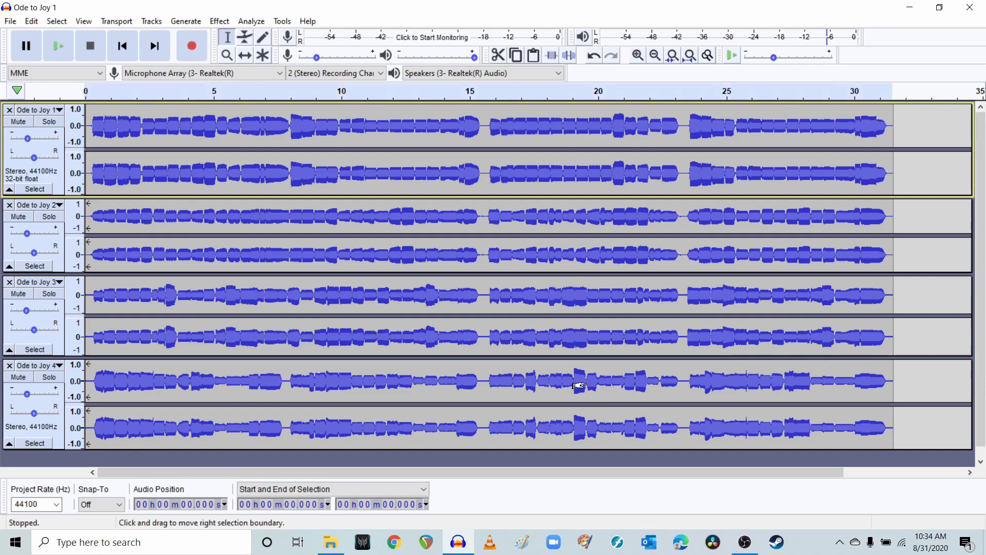
pyautogui.click(228, 21)
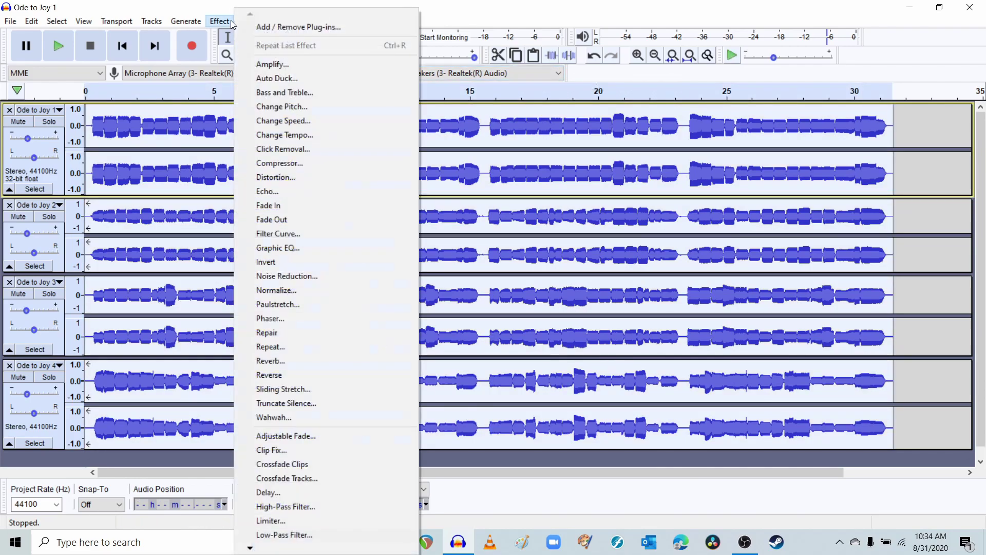
pyautogui.click(361, 359)
pyautogui.click(523, 378)
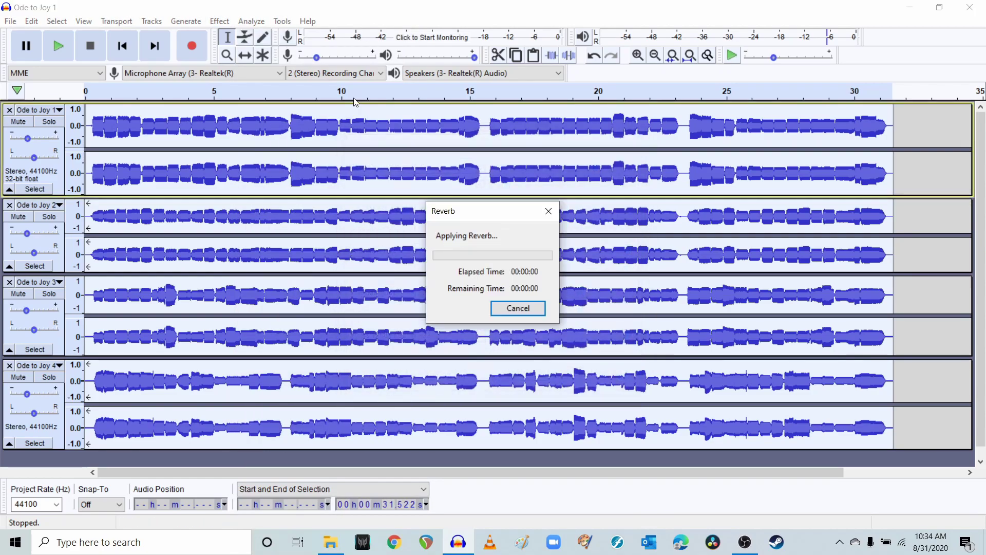
pyautogui.press('space')
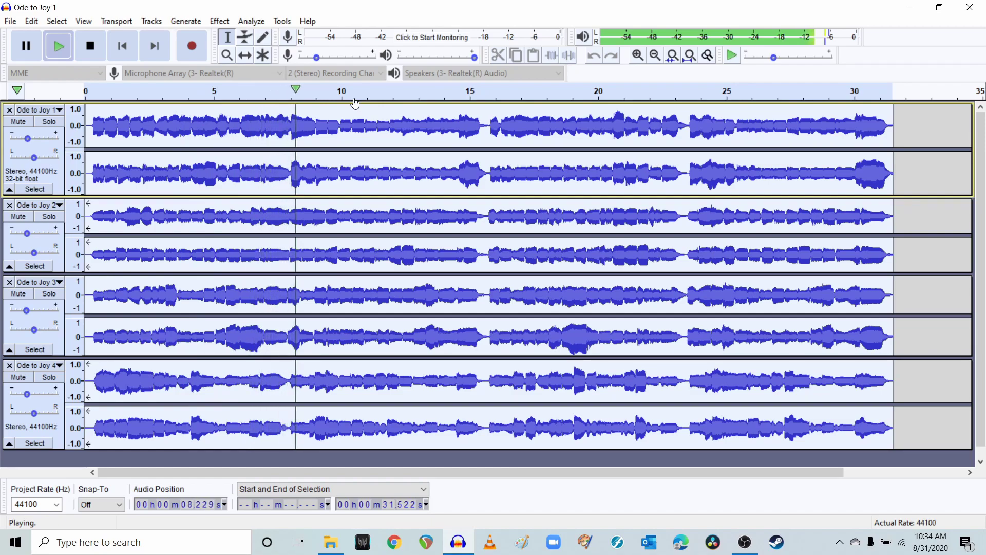
pyautogui.click(354, 101)
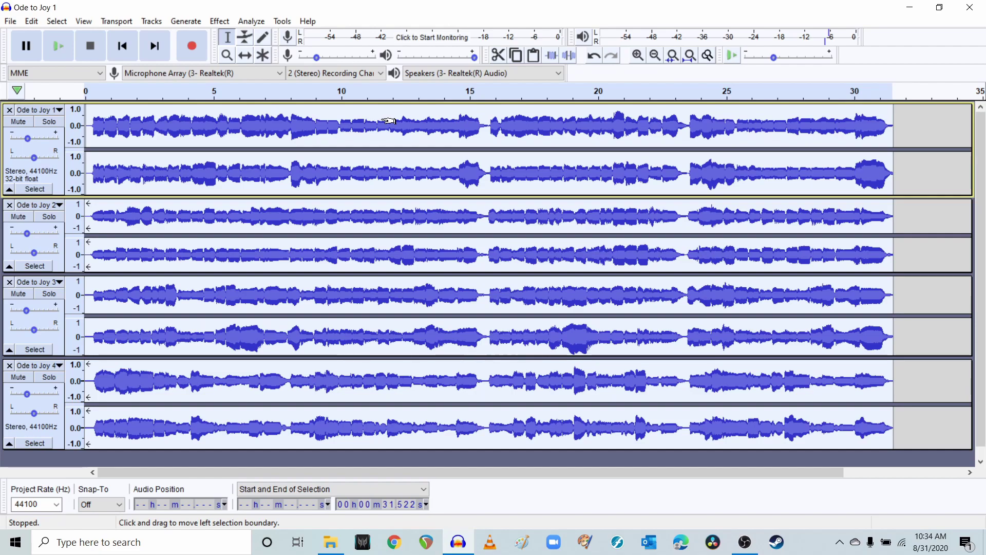
pyautogui.hotkey('ctrl', 'z')
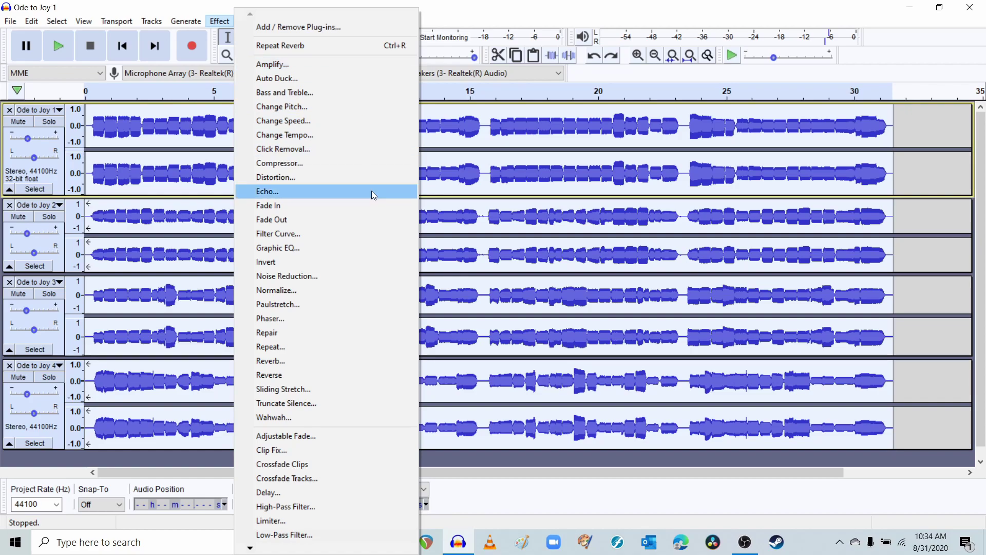
pyautogui.click(402, 221)
pyautogui.click(477, 226)
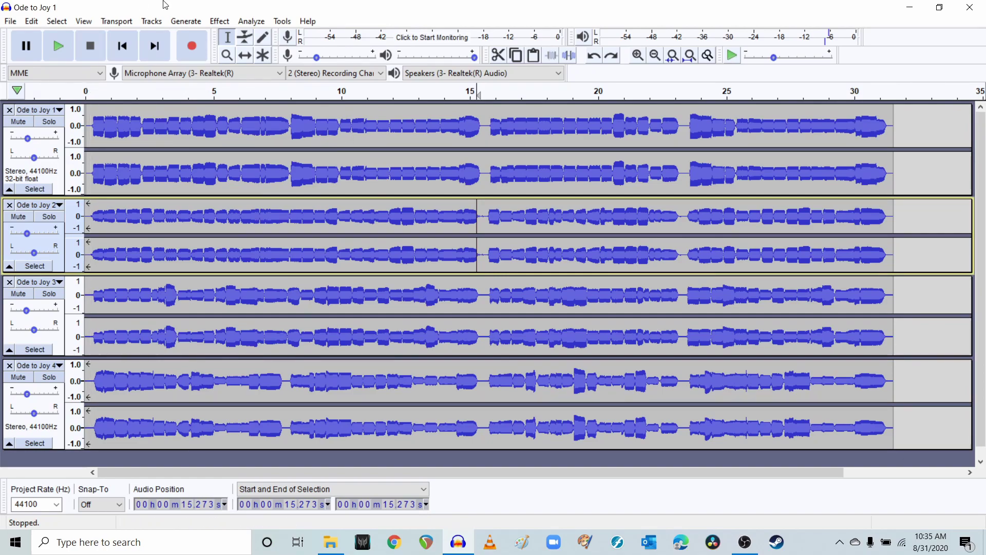
# Start a WAV export of the project and choose the Audio folder inside Videos > Ode to Joy as its destination.
pyautogui.click(11, 21)
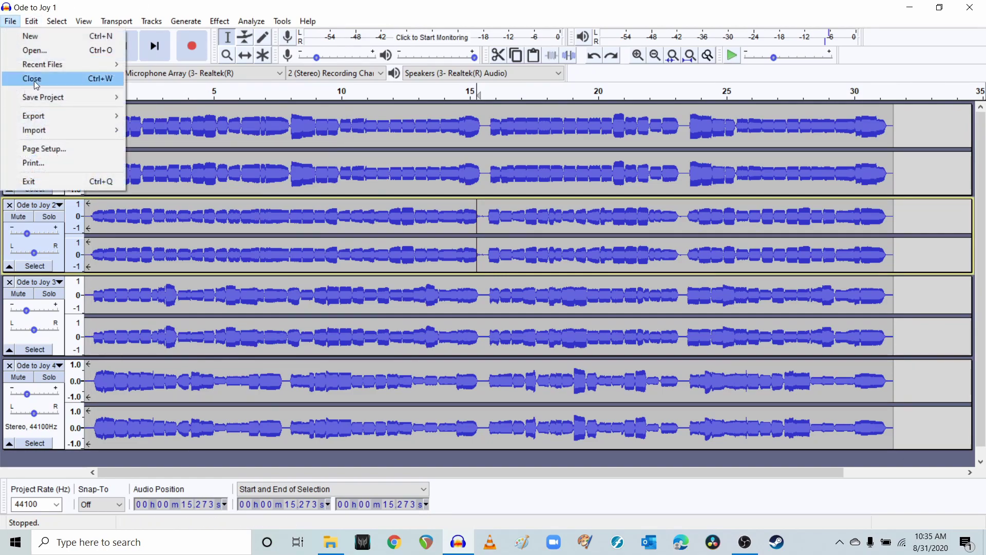
pyautogui.moveTo(86, 116)
pyautogui.click(173, 126)
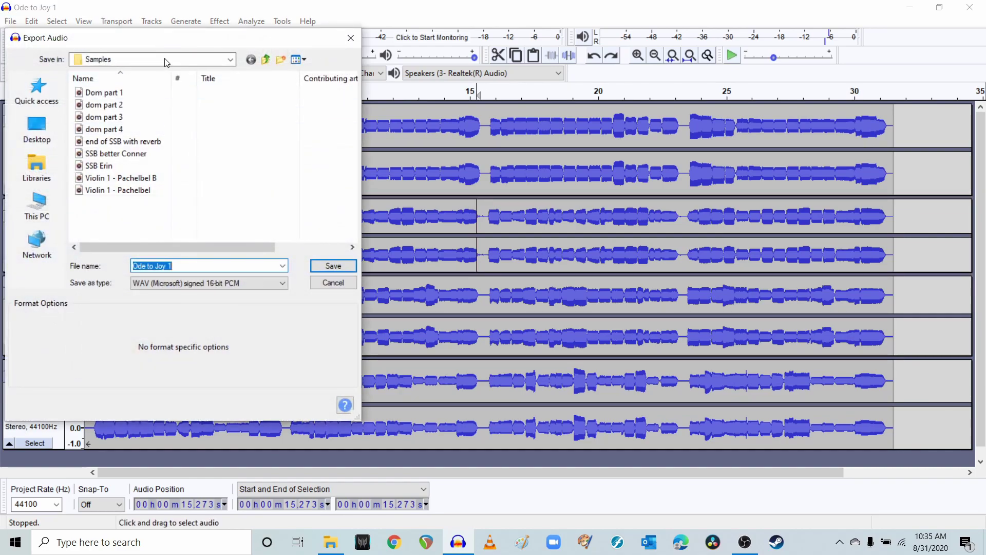
pyautogui.click(167, 59)
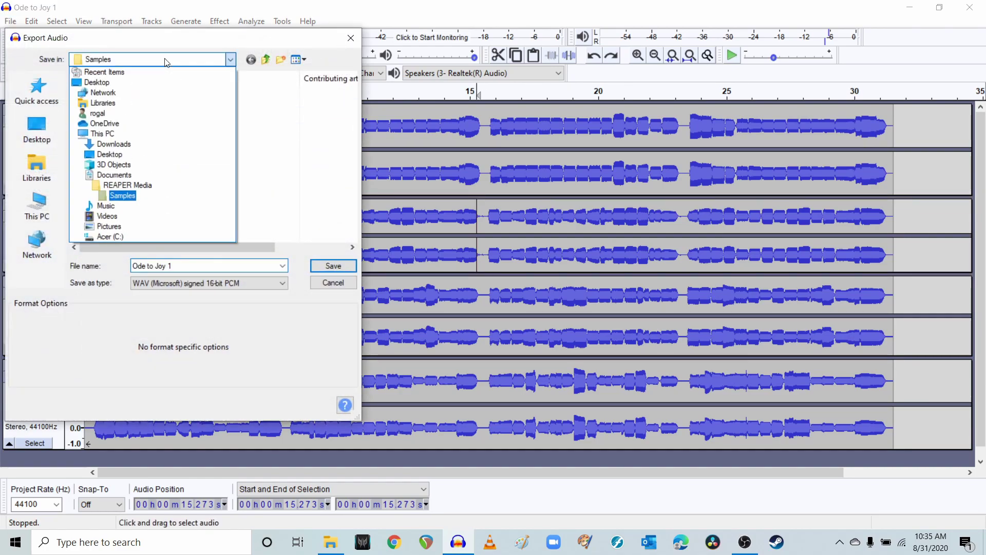
pyautogui.click(138, 216)
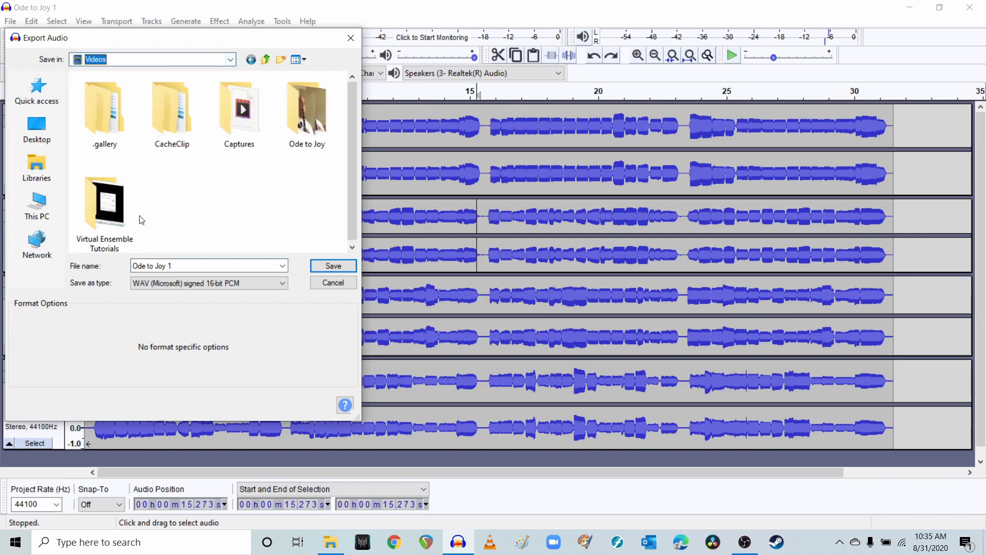
pyautogui.doubleClick(288, 115)
pyautogui.doubleClick(107, 112)
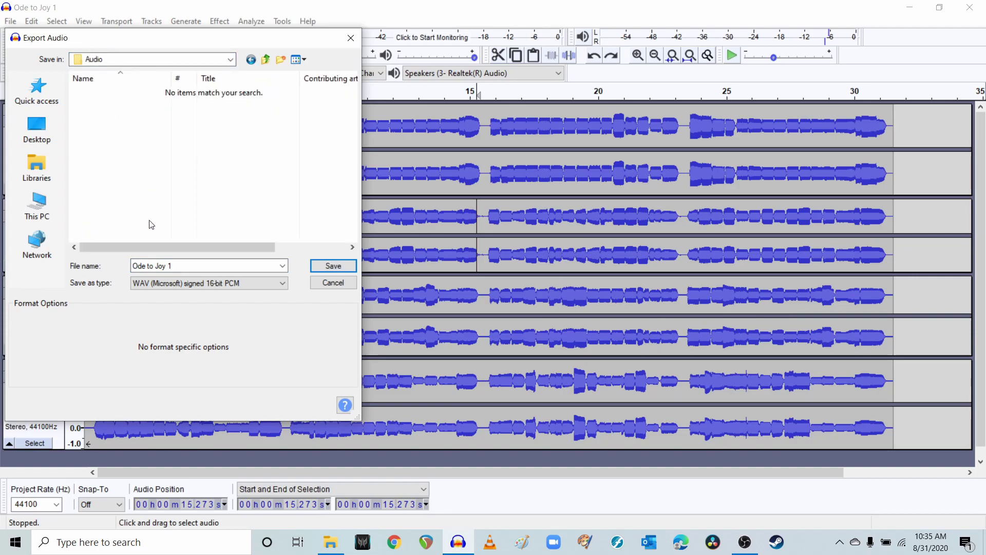
# Name the export Ode to Joy Complete and save it as a signed 16-bit PCM WAV, accepting the mixdown to one stereo file.
pyautogui.click(212, 264)
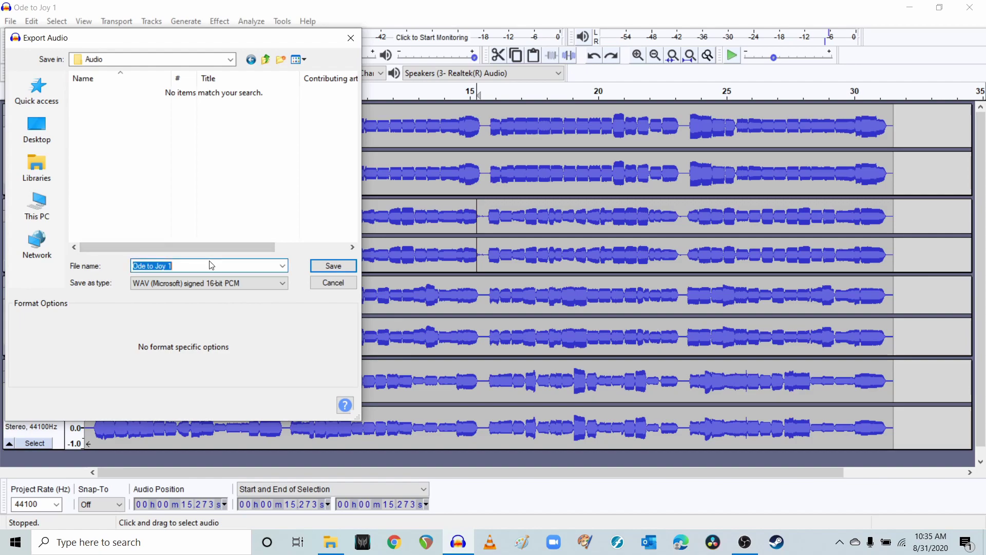
pyautogui.click(210, 266)
pyautogui.press('BackSpace')
pyautogui.write('Complete')
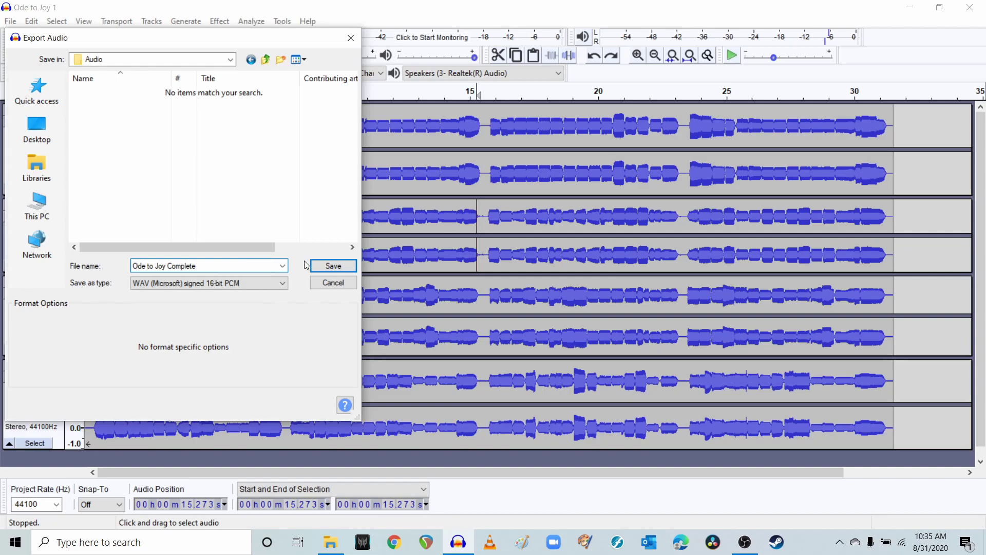
pyautogui.click(324, 265)
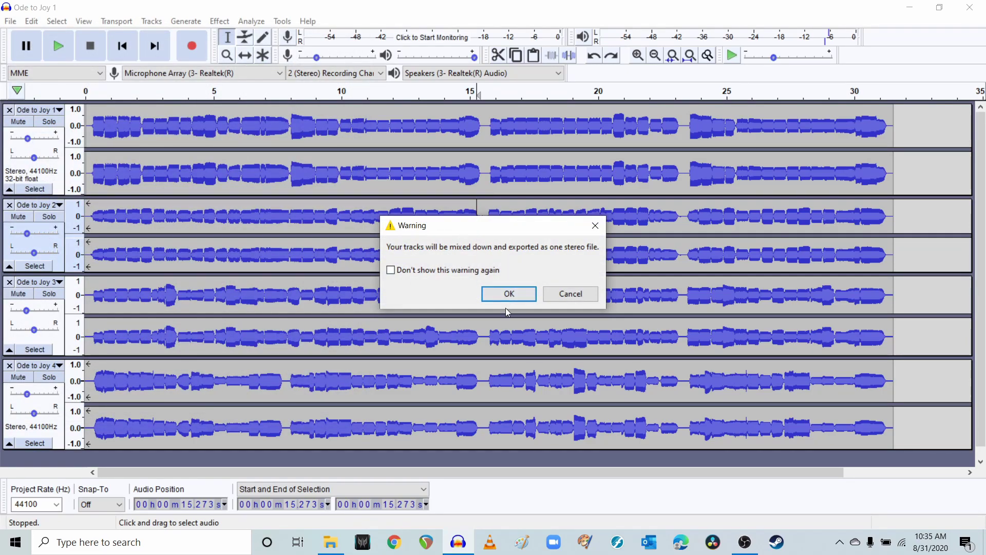
pyautogui.click(522, 294)
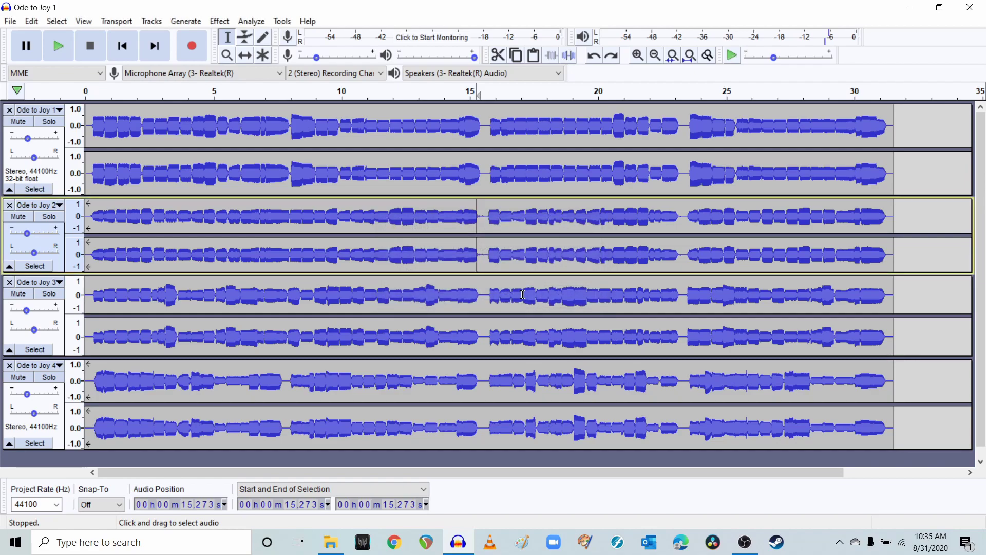
# Switch to File Explorer, play the exported Ode to Joy Complete file to check the mix, pause it and close the player.
pyautogui.click(331, 542)
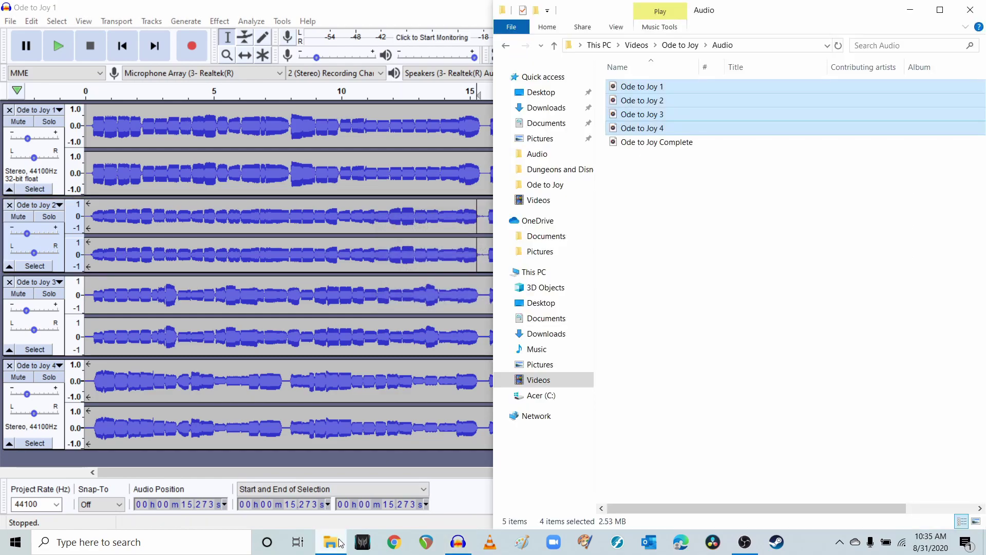
pyautogui.click(669, 223)
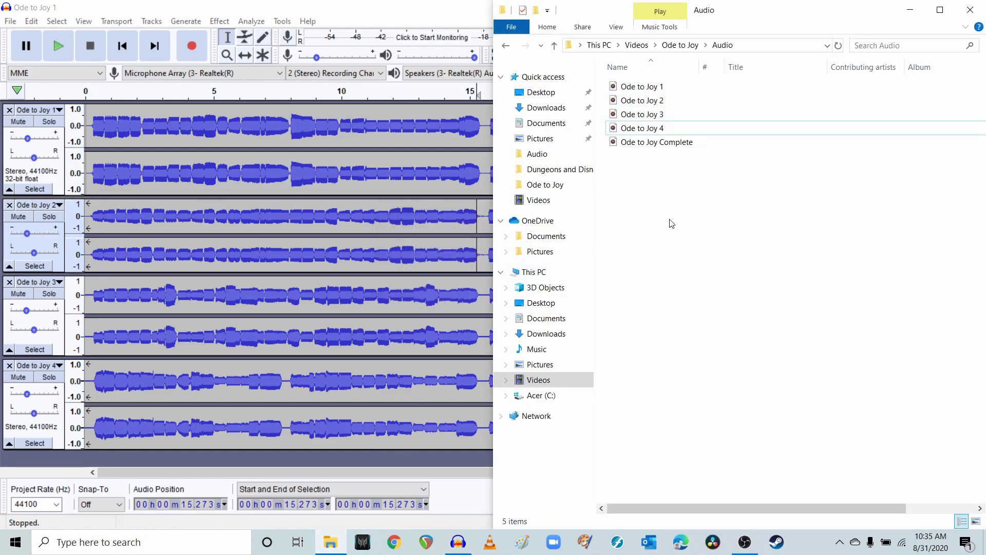
pyautogui.doubleClick(644, 143)
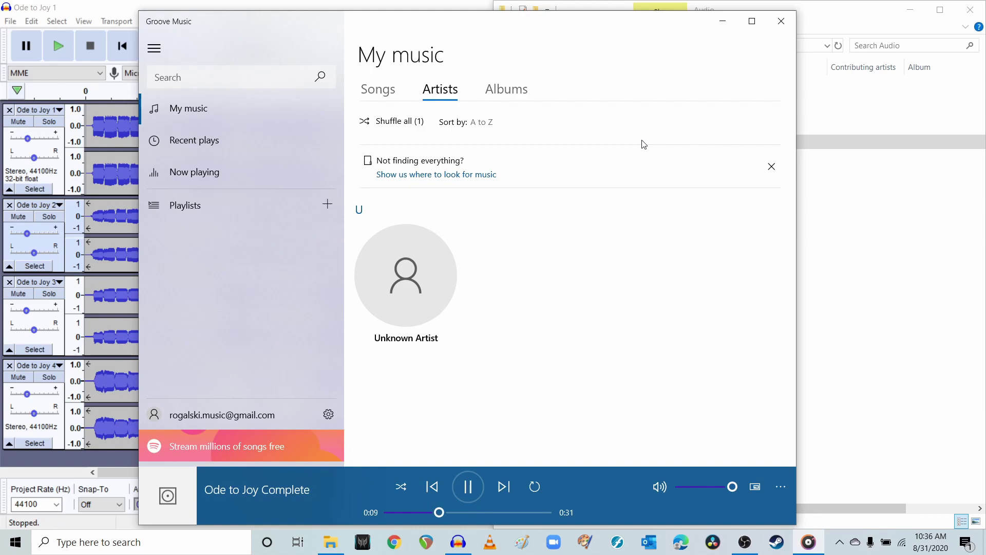
pyautogui.click(468, 486)
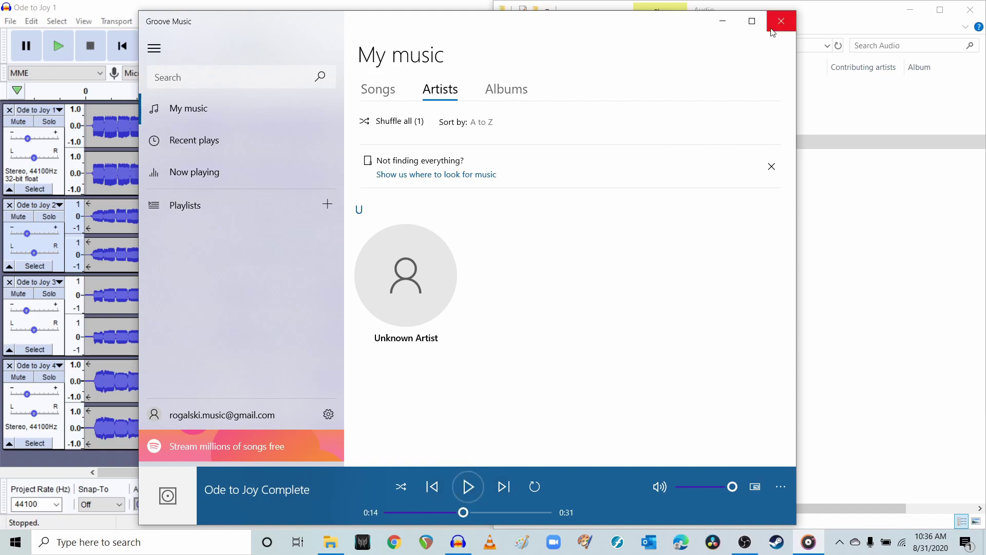
pyautogui.click(781, 21)
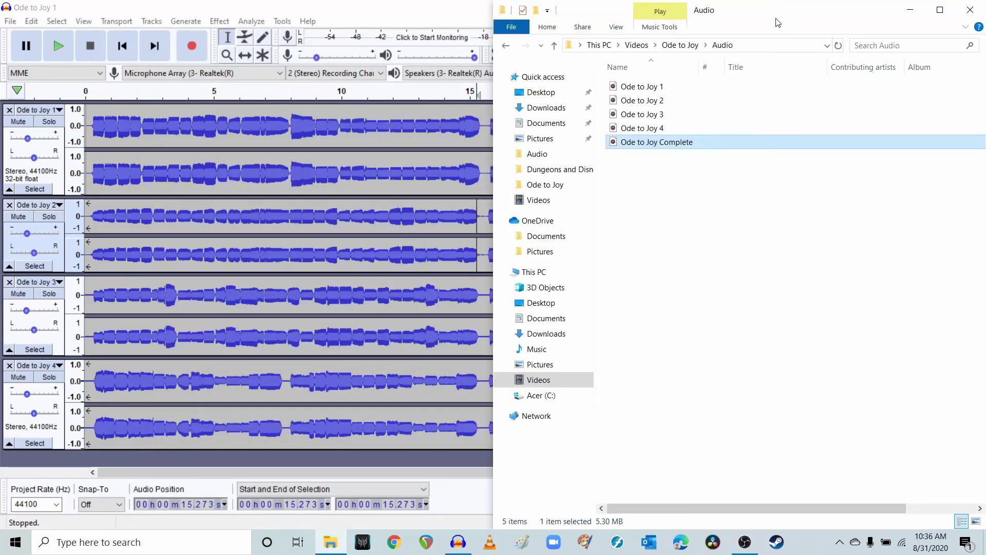